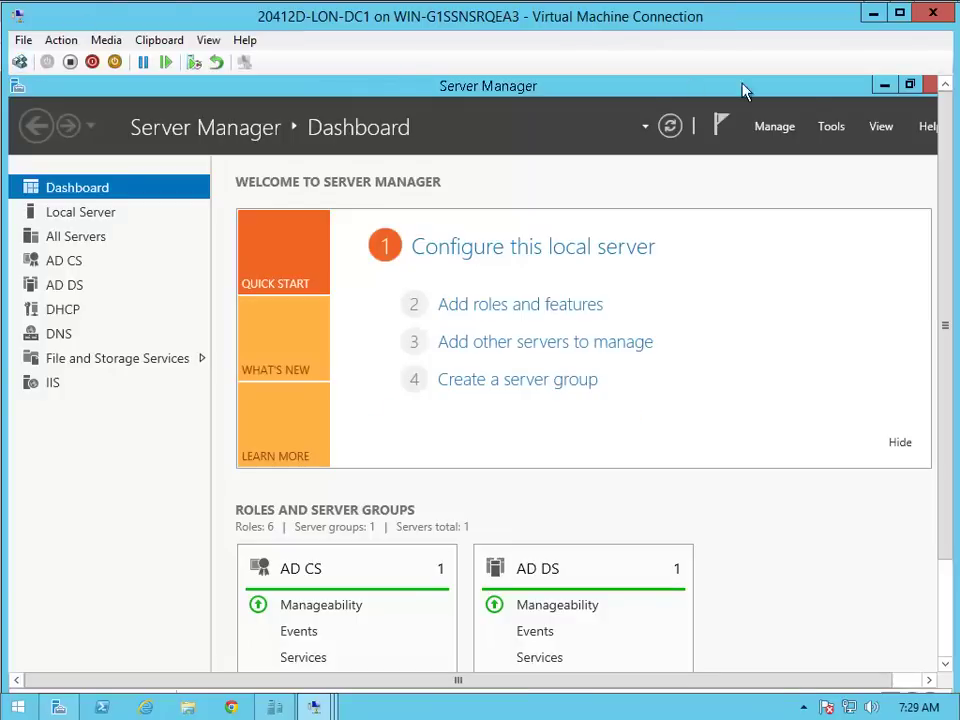
Step: Open the Active Directory Domains and Trusts console from Server Manager and maximize its window
click(831, 130)
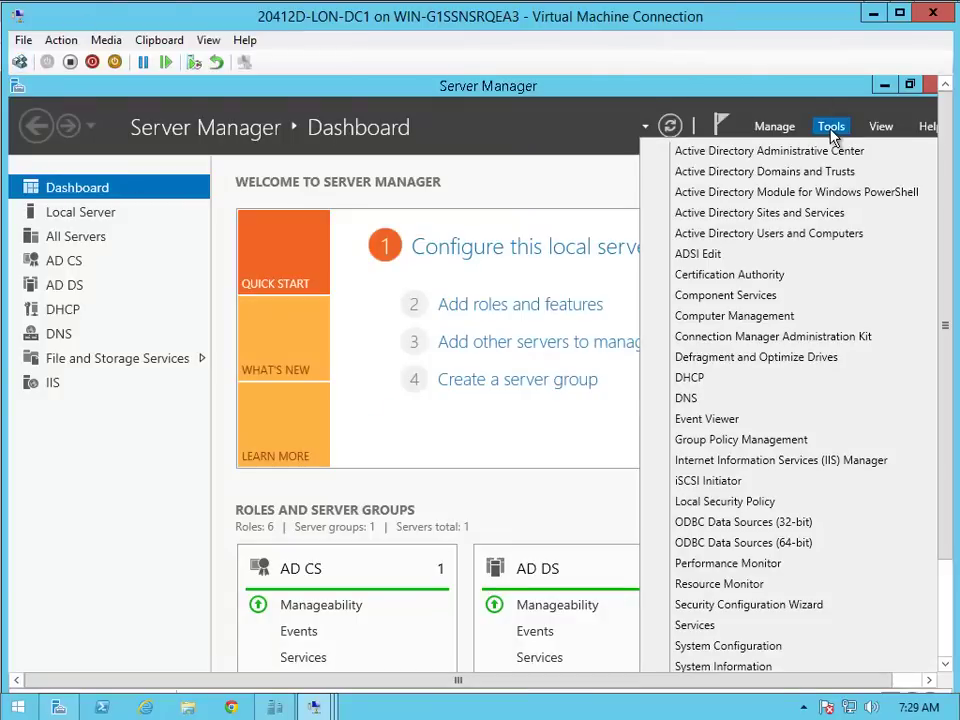
click(778, 171)
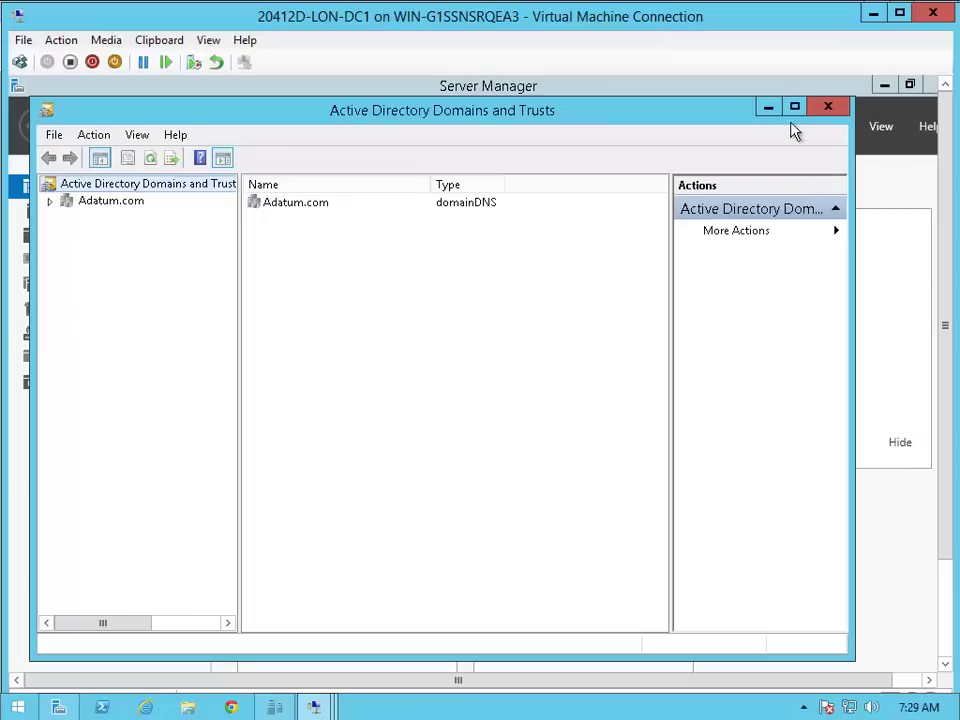
click(794, 108)
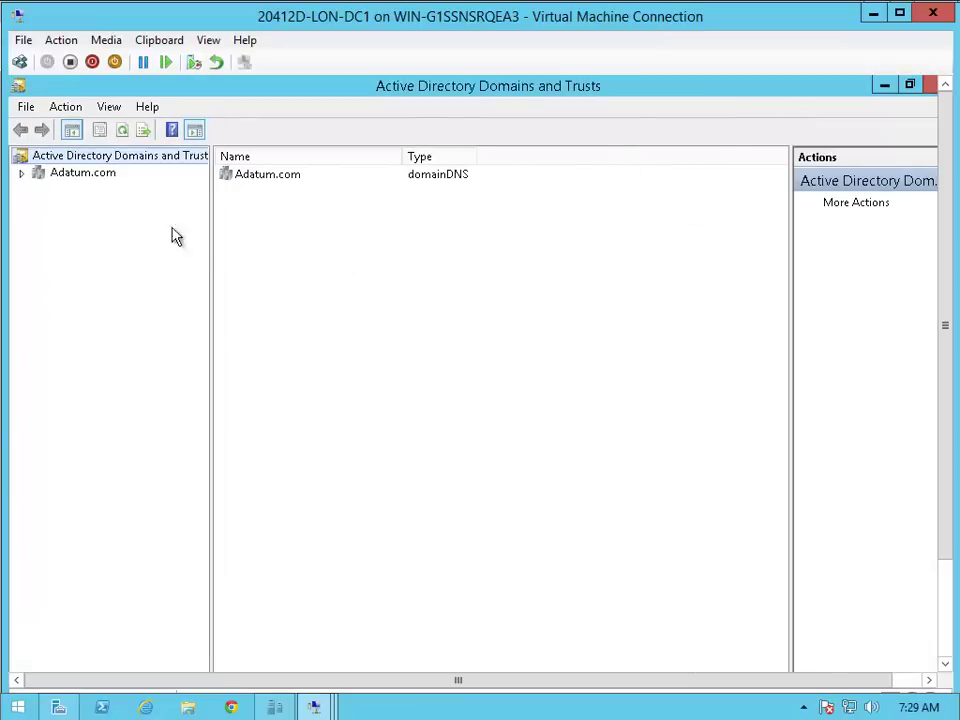
Step: Raise the domain functional level of Adatum.com to Windows Server 2012 and acknowledge the change
right_click(66, 180)
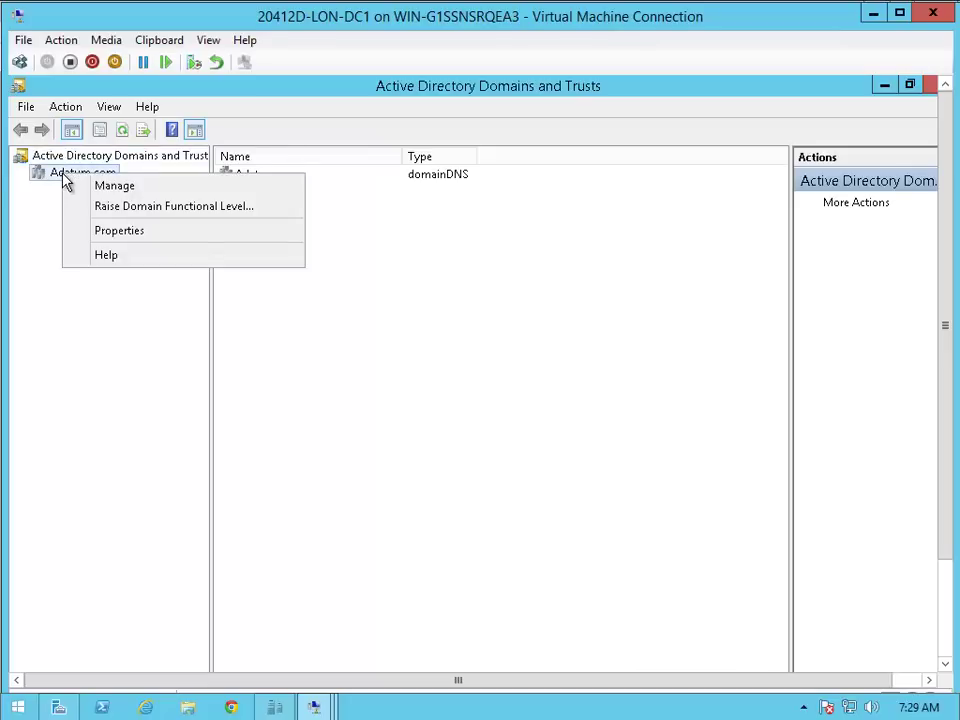
click(137, 208)
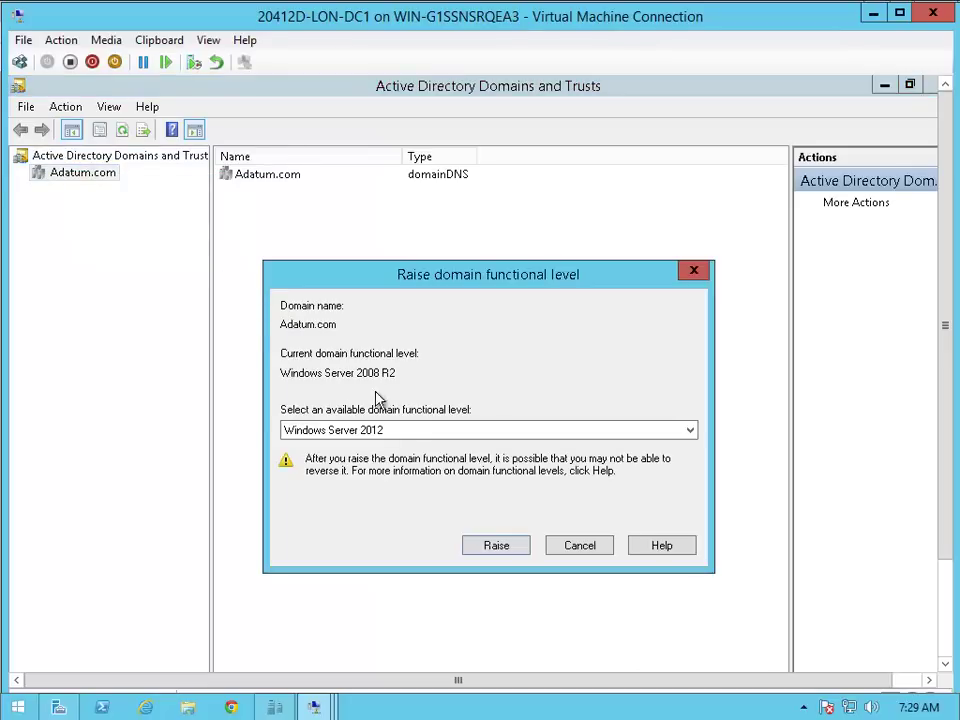
click(410, 430)
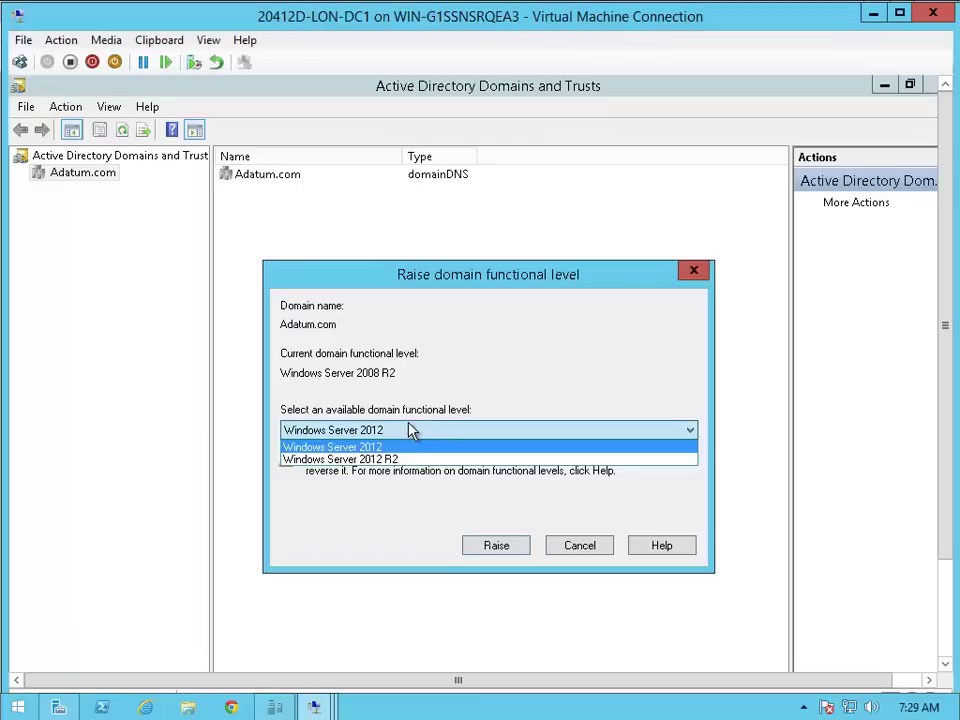
click(410, 430)
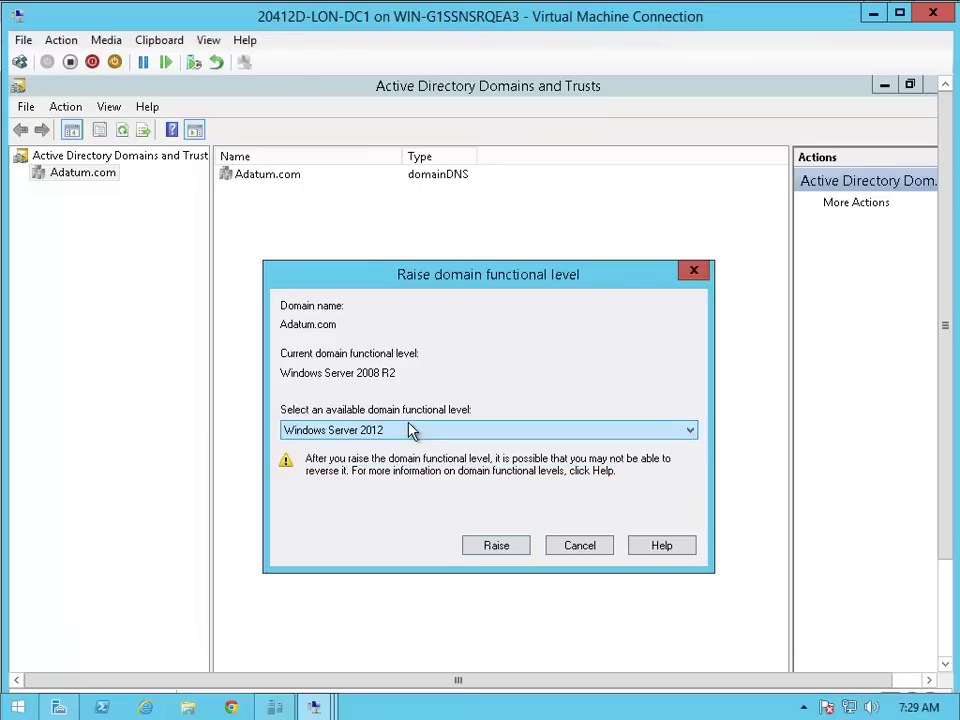
click(497, 549)
click(561, 470)
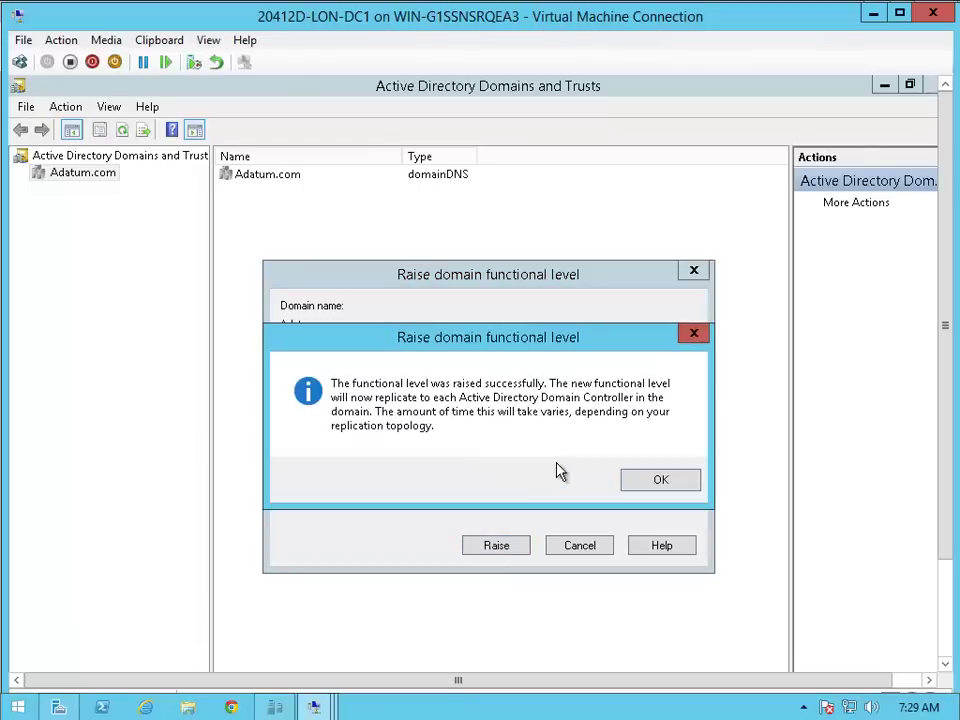
click(638, 482)
Step: Raise the Adatum.com forest functional level to Windows Server 2012 and acknowledge the change
click(36, 173)
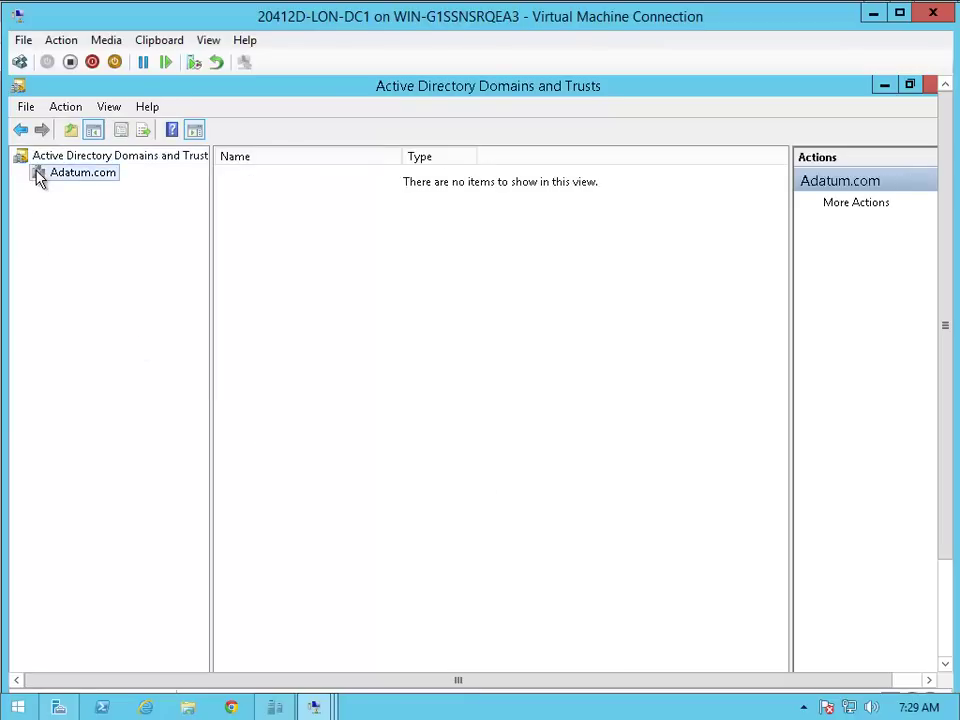
click(83, 157)
right_click(84, 163)
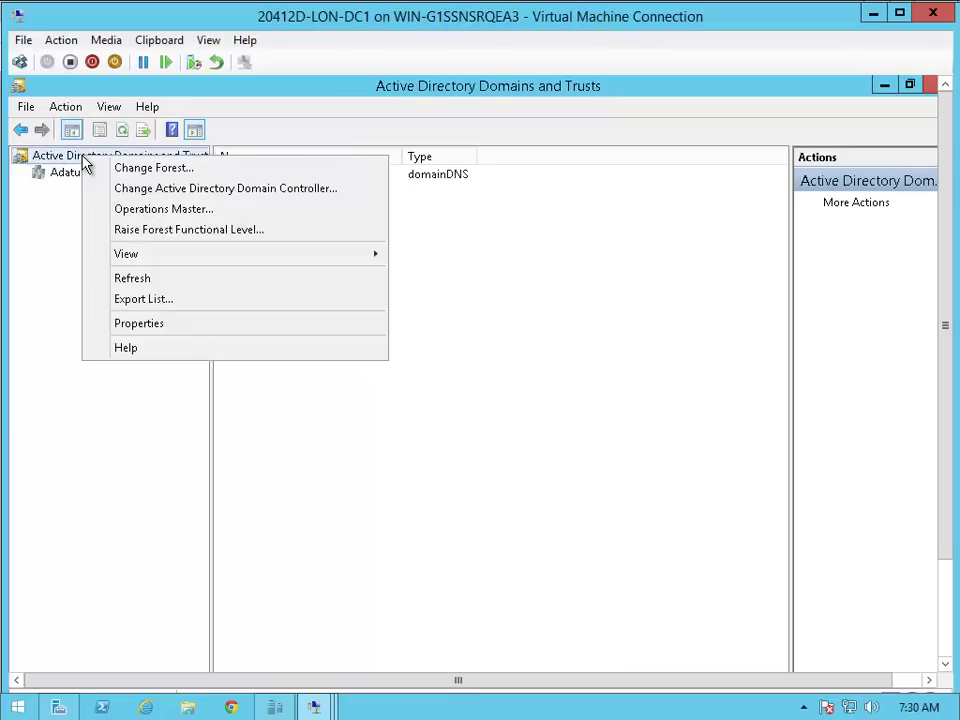
click(211, 233)
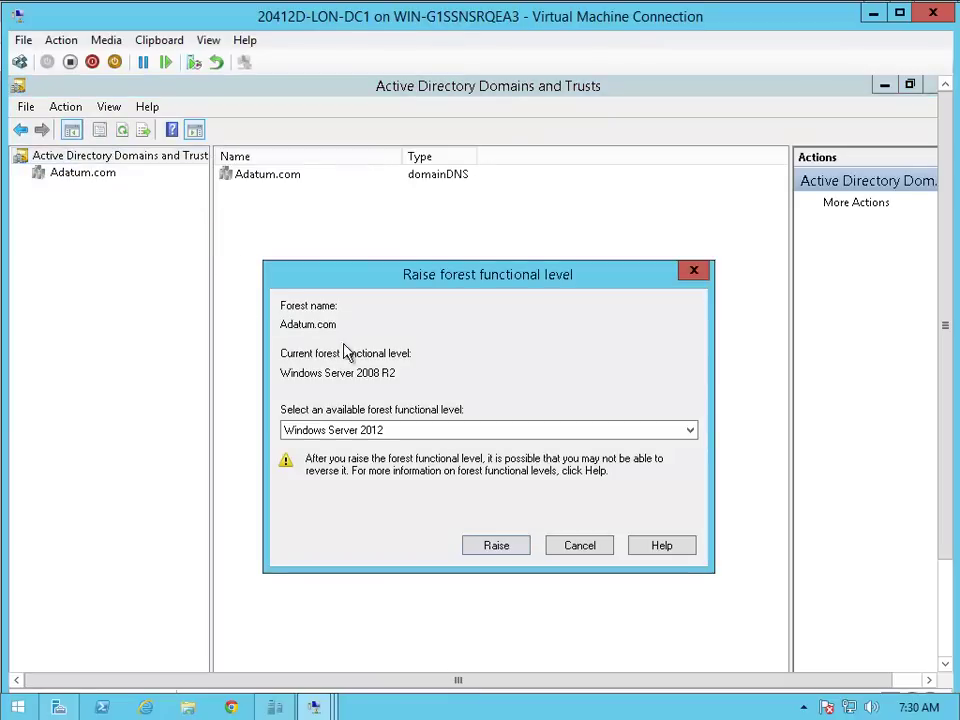
click(407, 433)
click(410, 446)
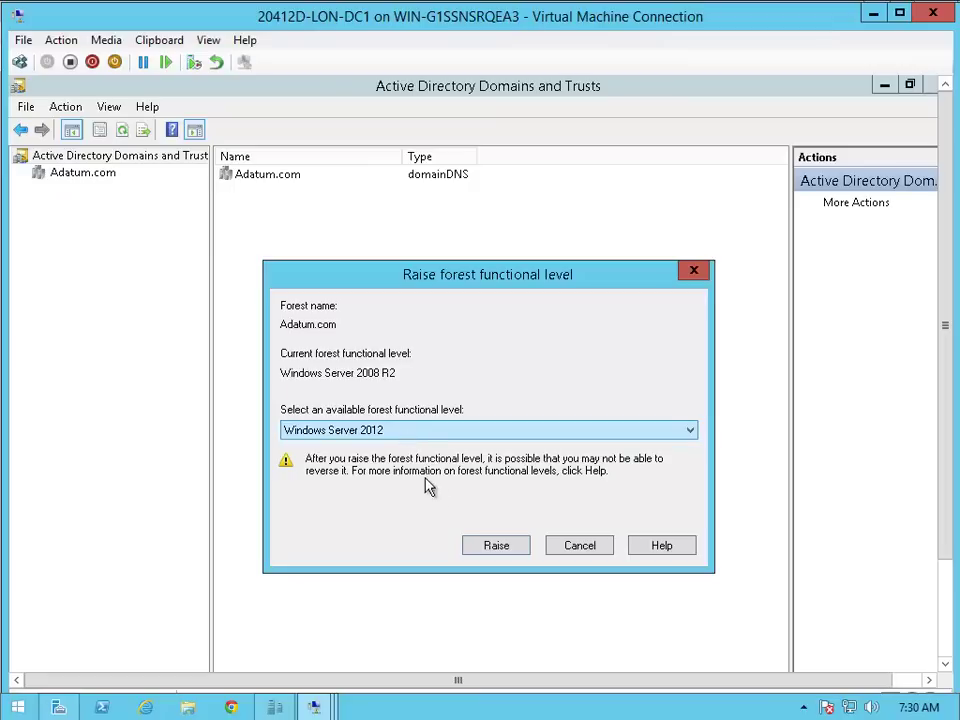
click(480, 552)
click(534, 482)
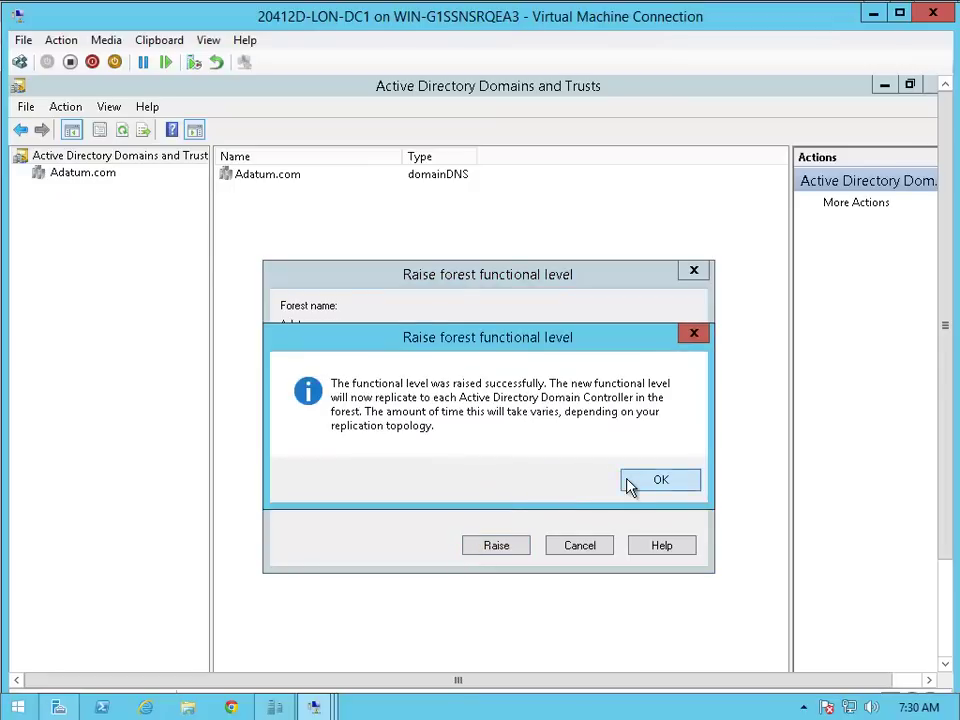
click(660, 481)
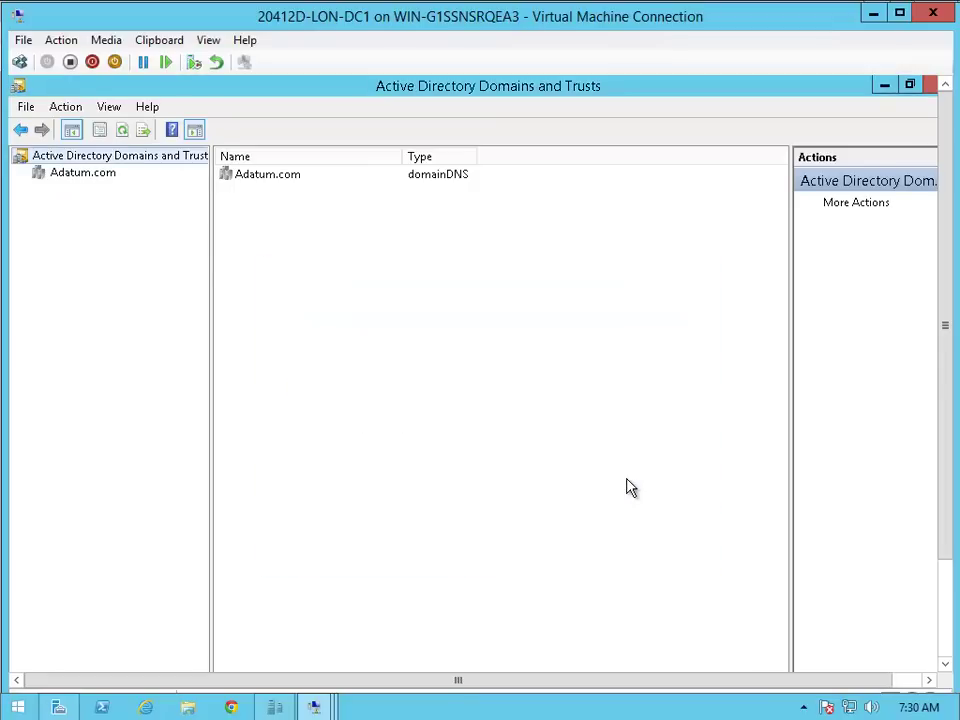
Step: Check the current forest and domain functional levels of Adatum.com without raising either one again
right_click(77, 162)
click(118, 229)
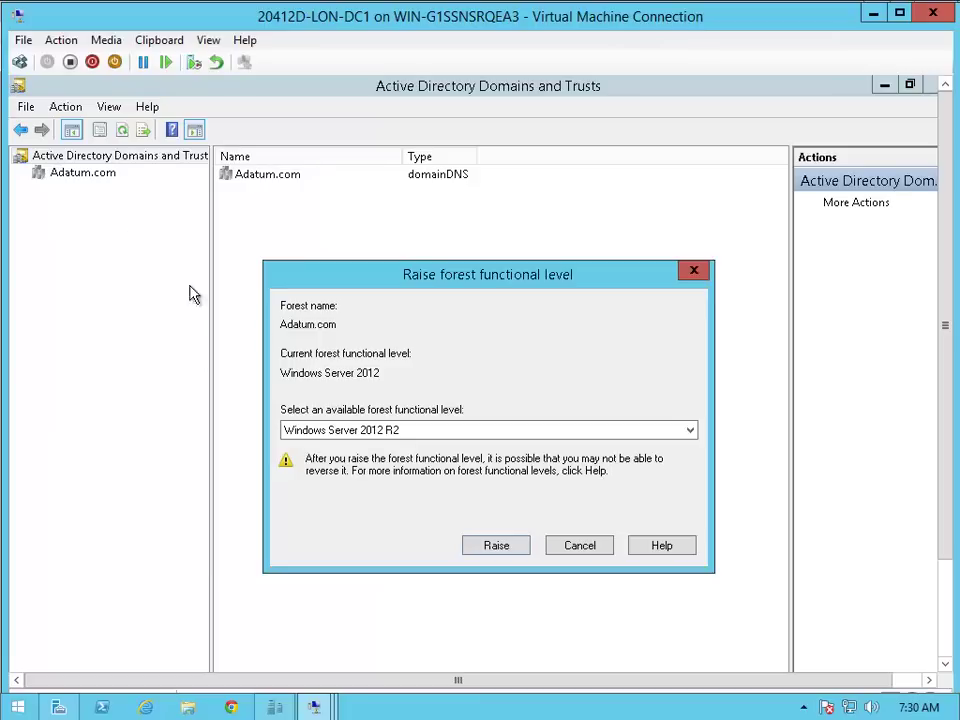
click(578, 546)
right_click(92, 182)
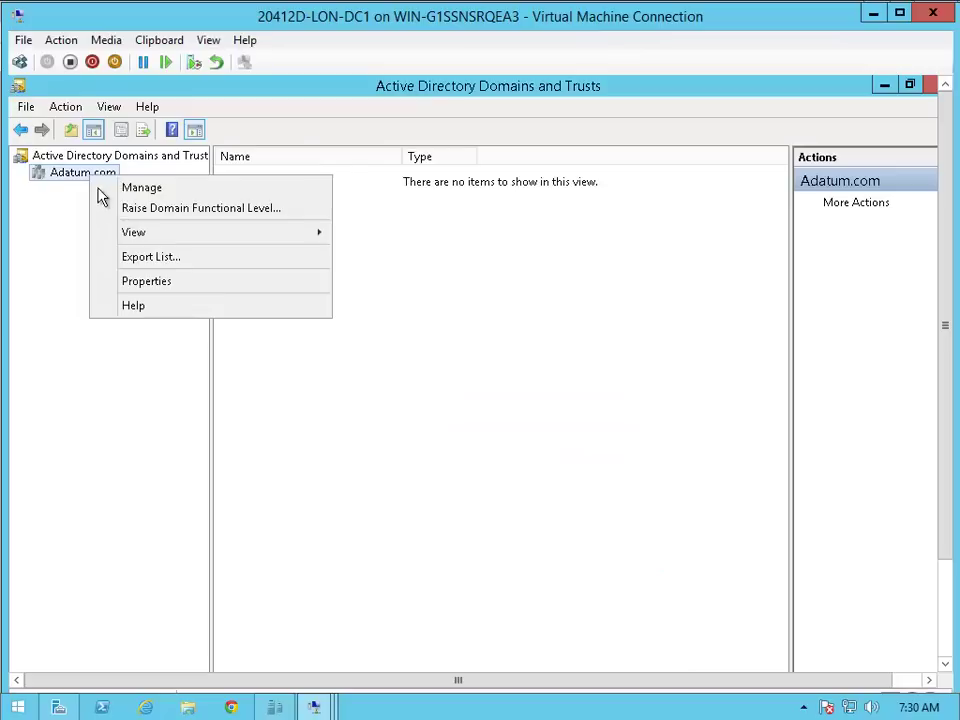
click(111, 208)
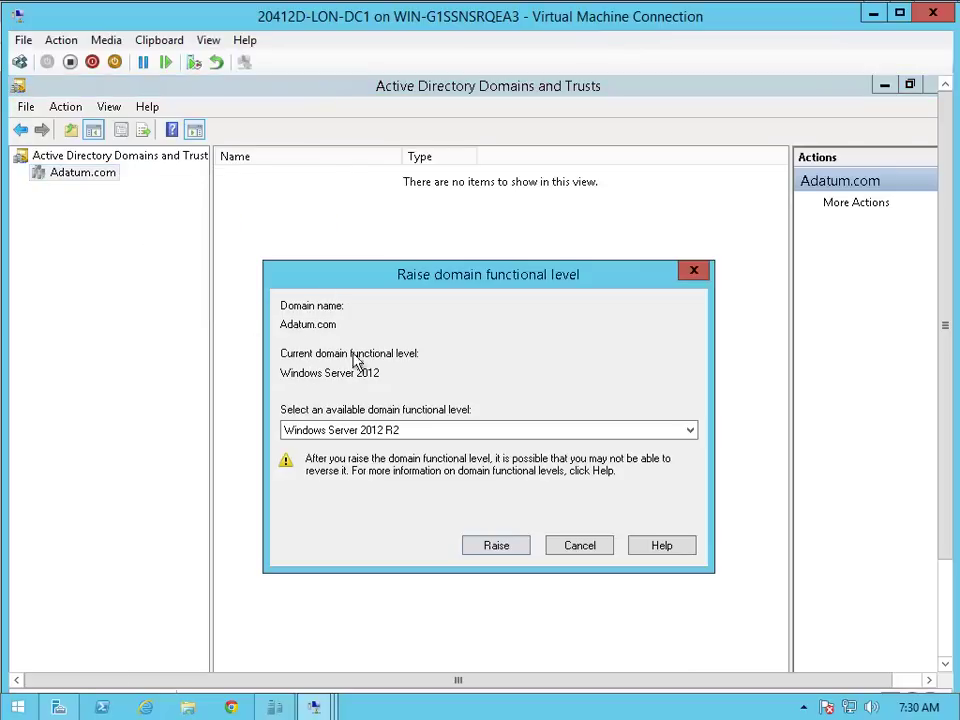
click(597, 553)
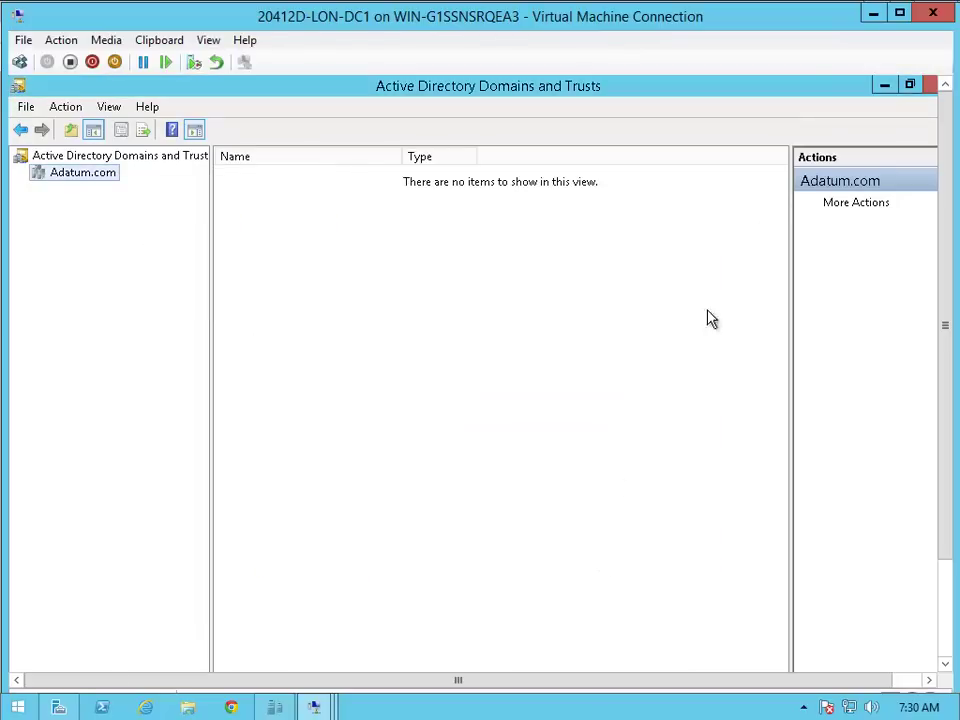
Step: Close Active Directory Domains and Trusts, then open Active Directory Users and Computers from Server Manager in a maximized window
click(928, 88)
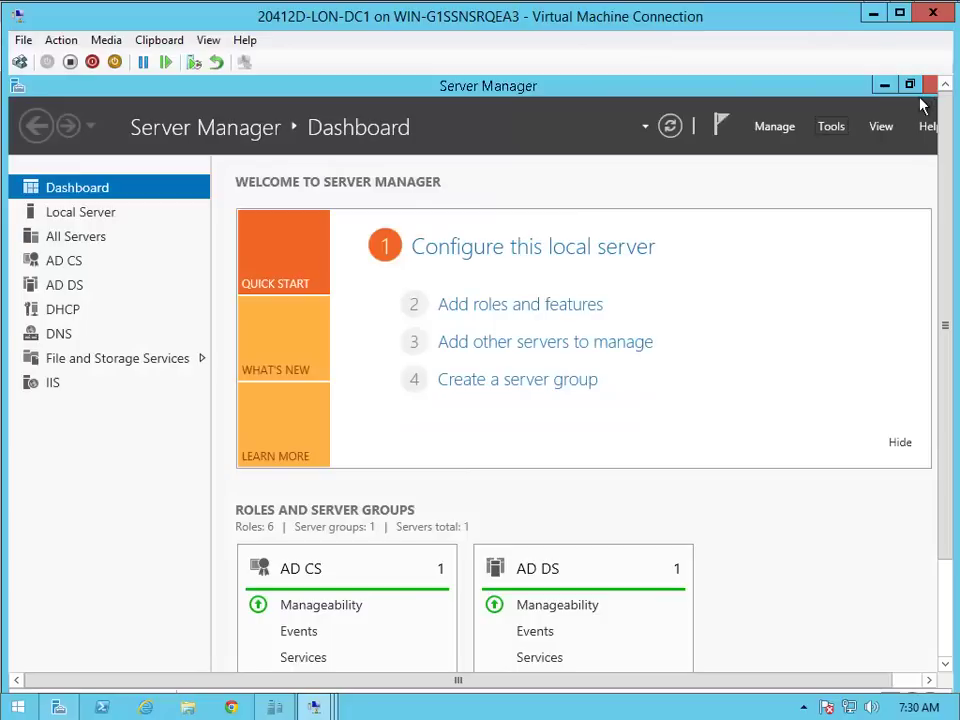
click(833, 127)
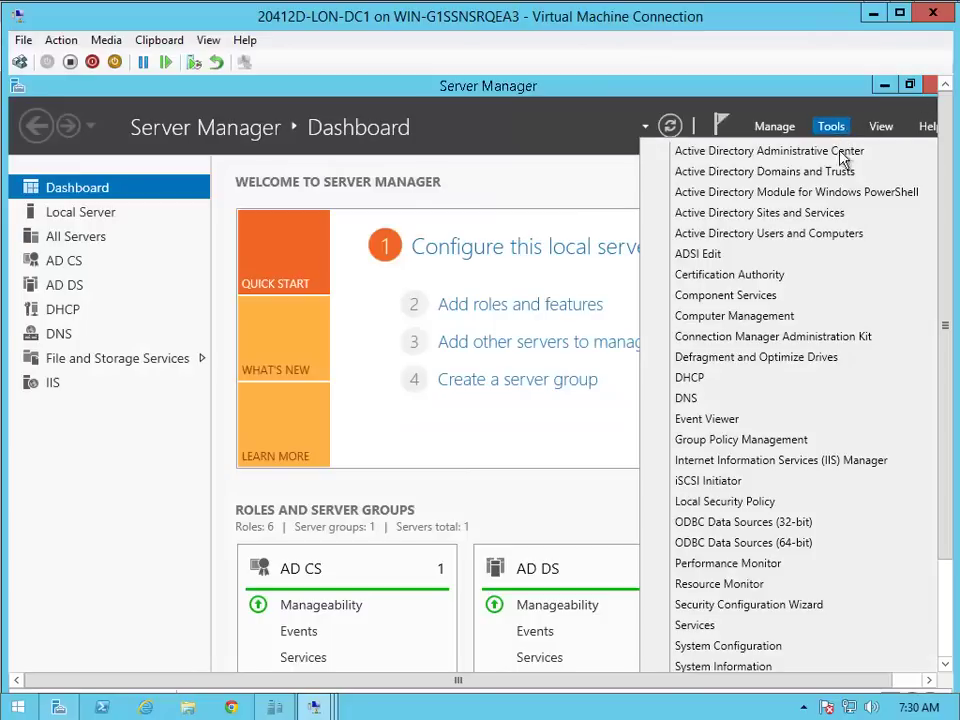
click(811, 238)
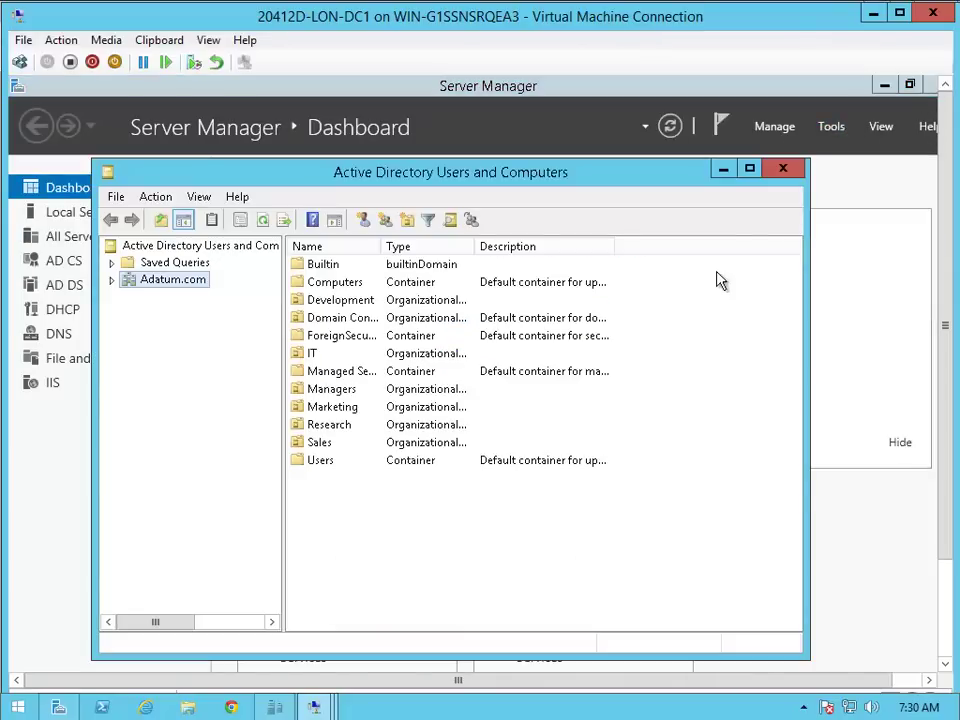
click(750, 172)
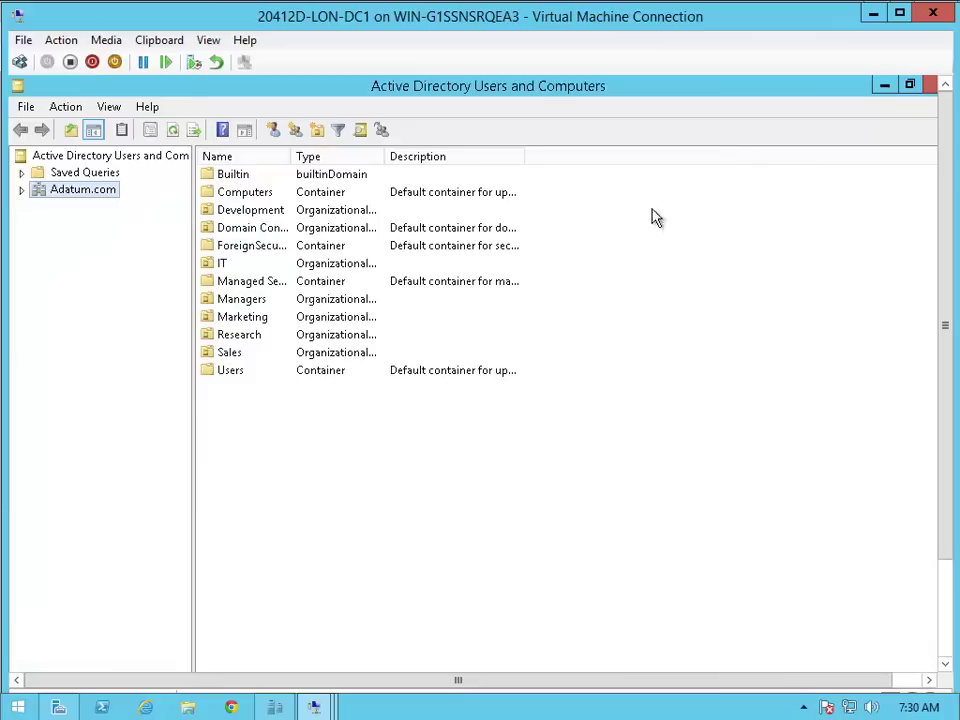
Step: Create an organizational unit named DAC-Protected under Adatum.com, keeping protection from accidental deletion enabled, and select it
click(21, 189)
right_click(55, 191)
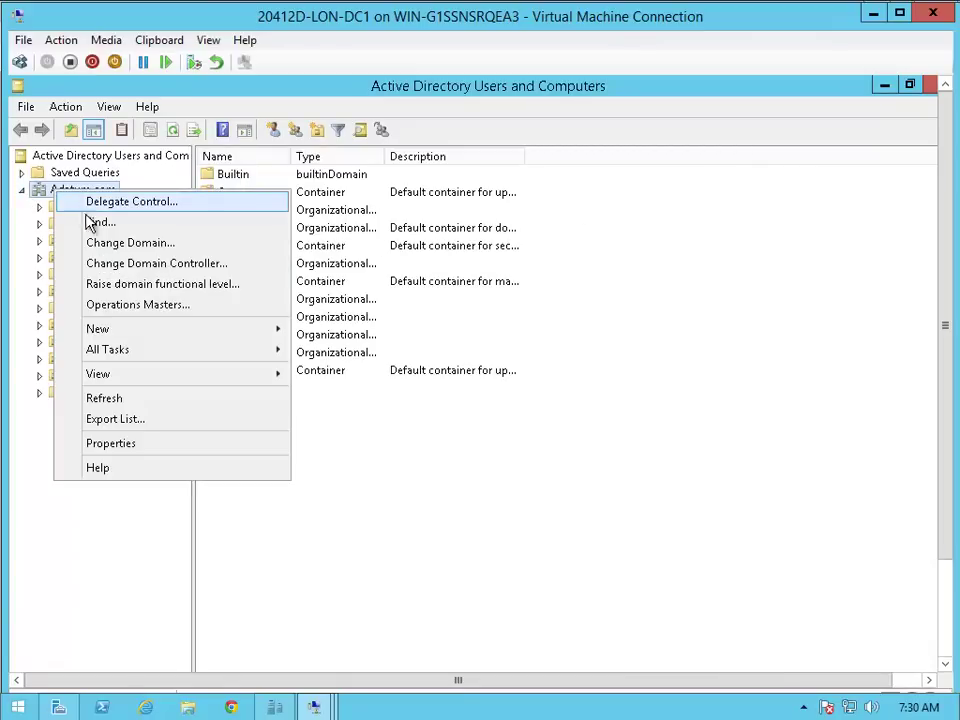
mouse_move(128, 331)
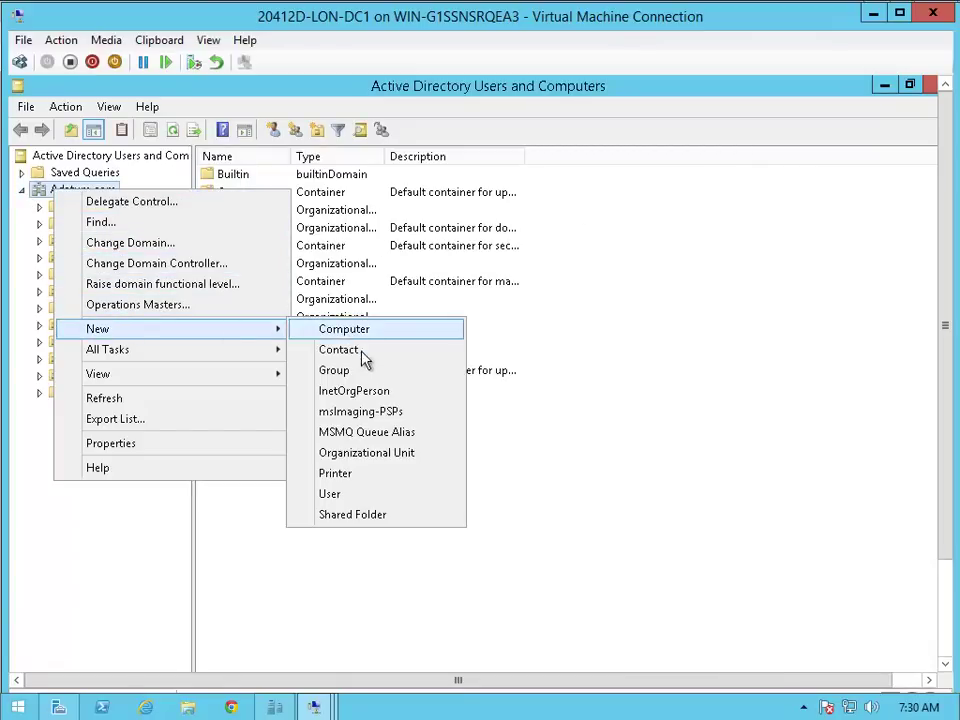
click(365, 456)
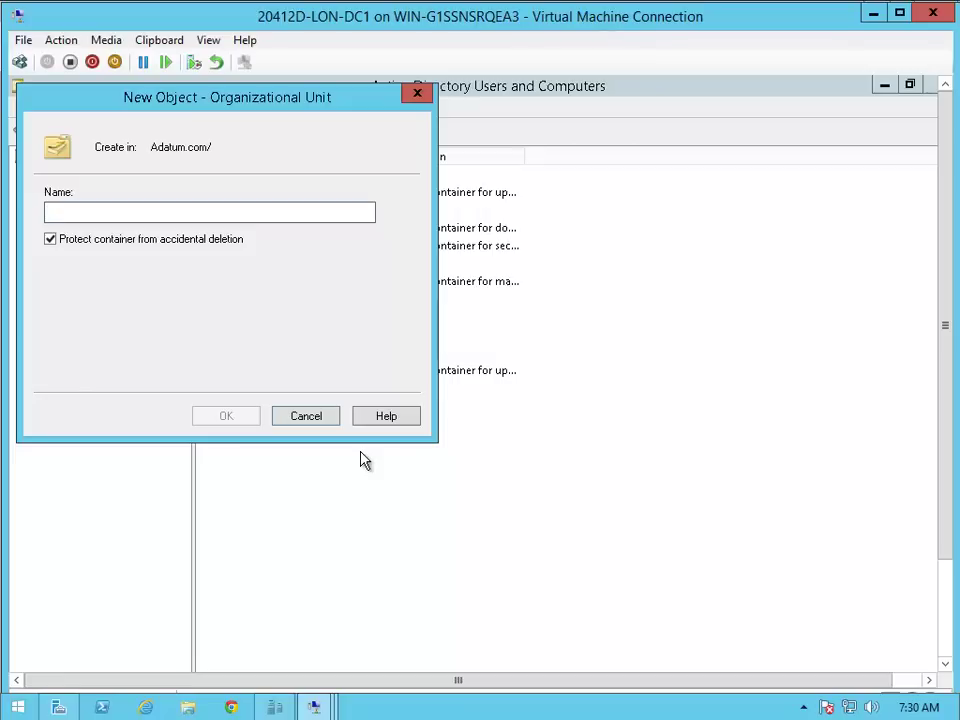
text(DAC-Protected)
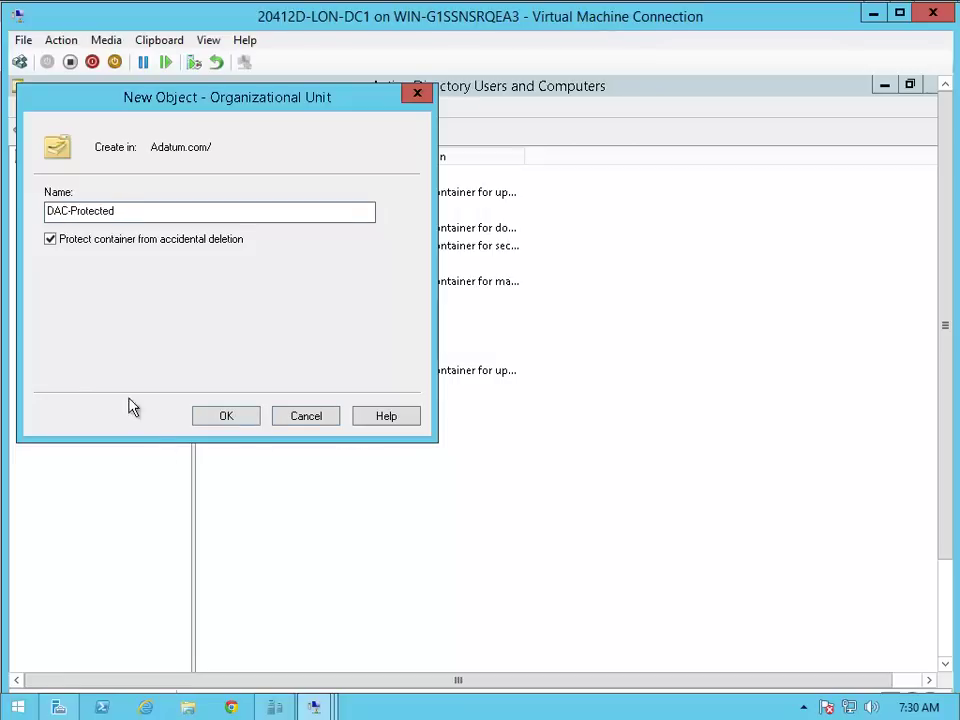
click(212, 423)
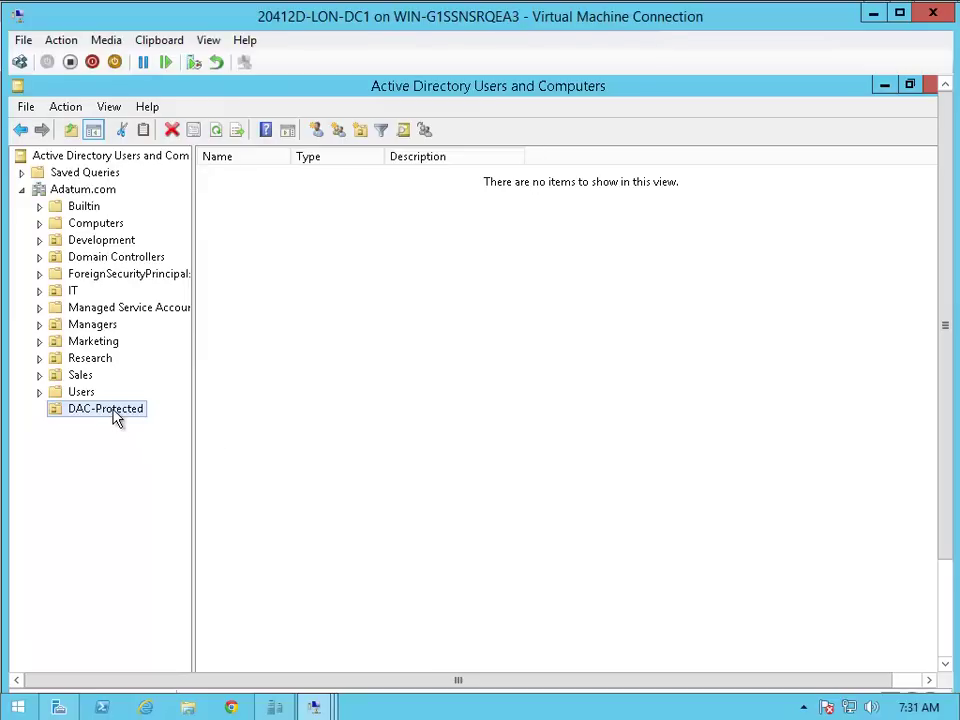
click(114, 411)
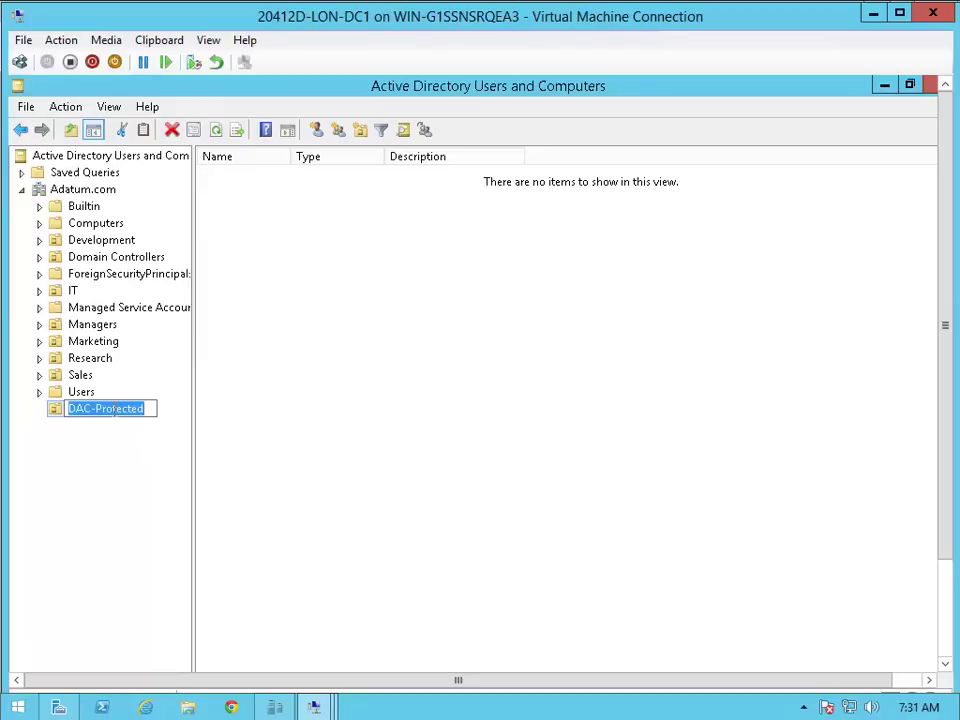
key(Escape)
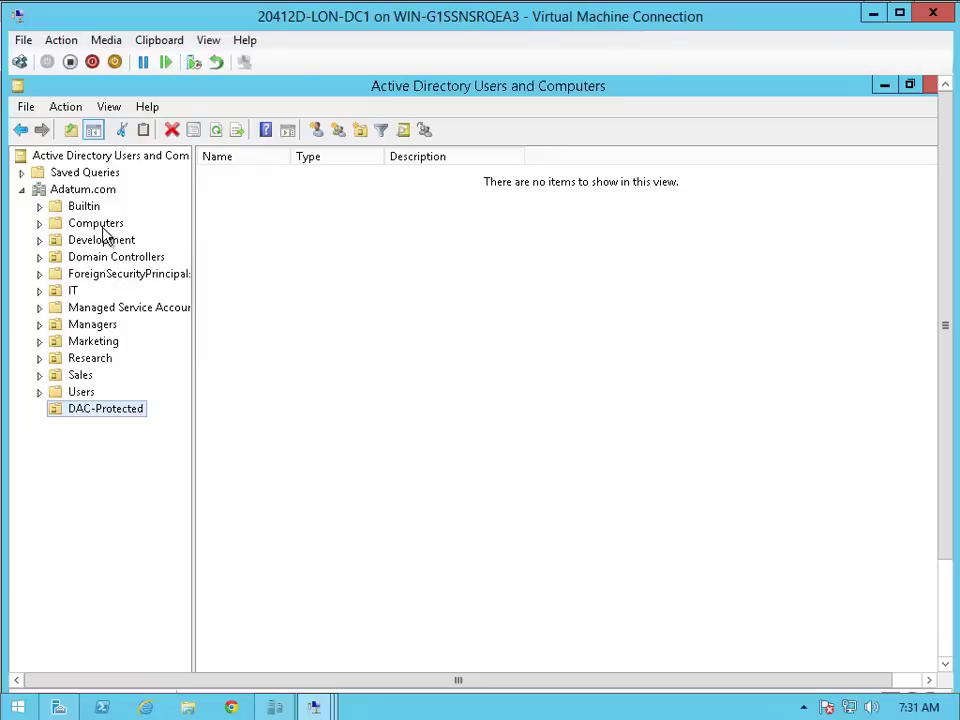
Step: Move the LON-SVR1 computer from the Computers container into the DAC-Protected organizational unit and check it there
click(100, 225)
click(266, 265)
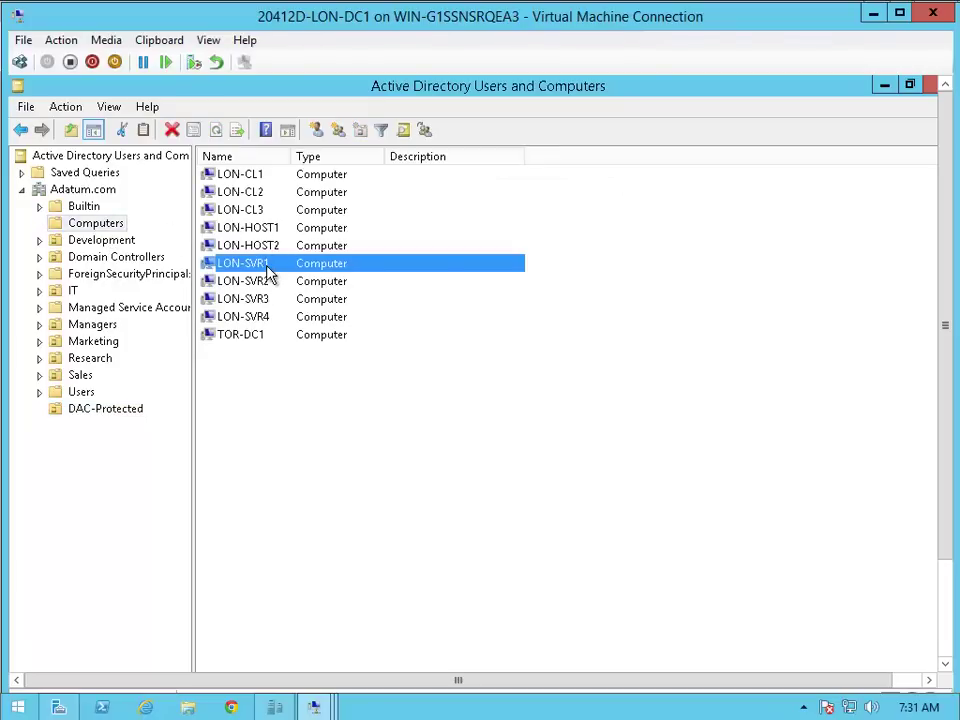
right_click(268, 272)
click(343, 357)
click(190, 257)
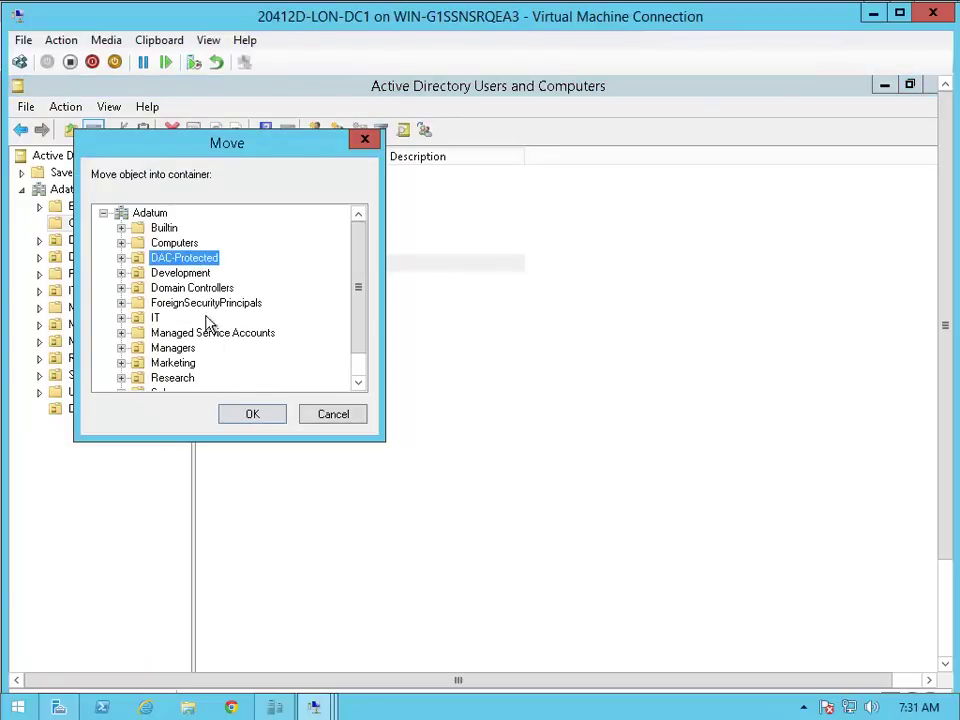
click(250, 414)
click(120, 409)
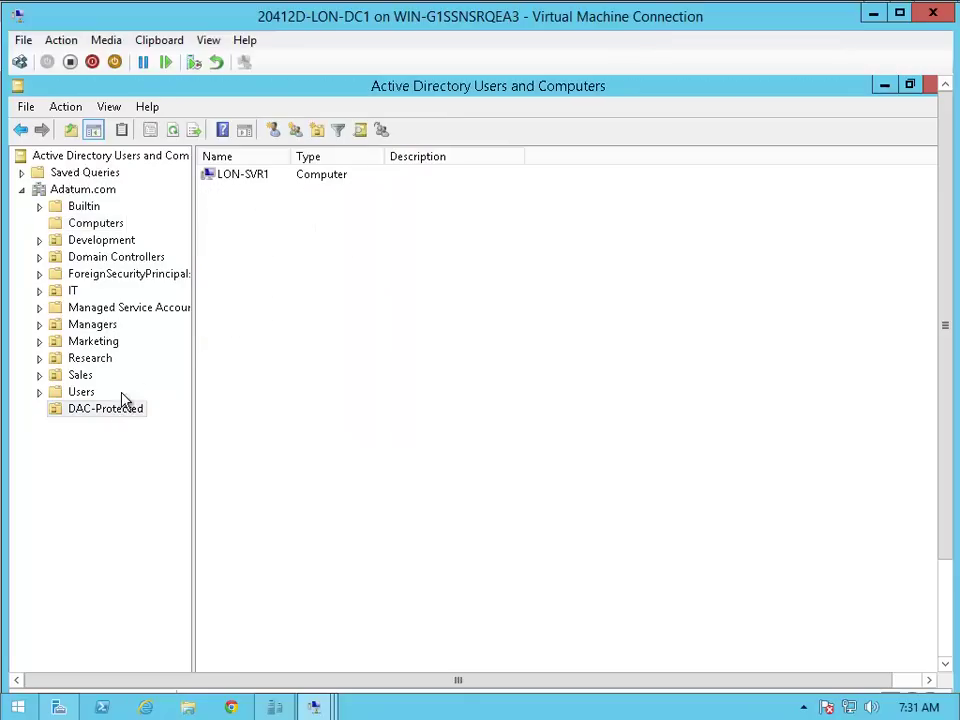
click(245, 175)
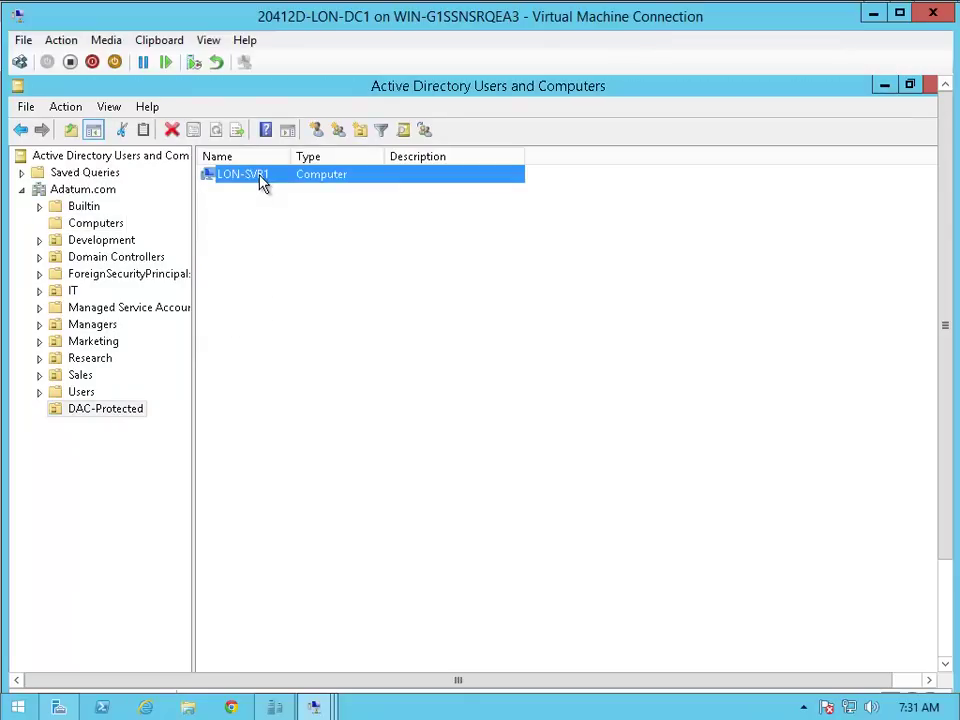
Step: Move the LON-CL1 computer from the Computers container into the DAC-Protected organizational unit and check it there
click(103, 228)
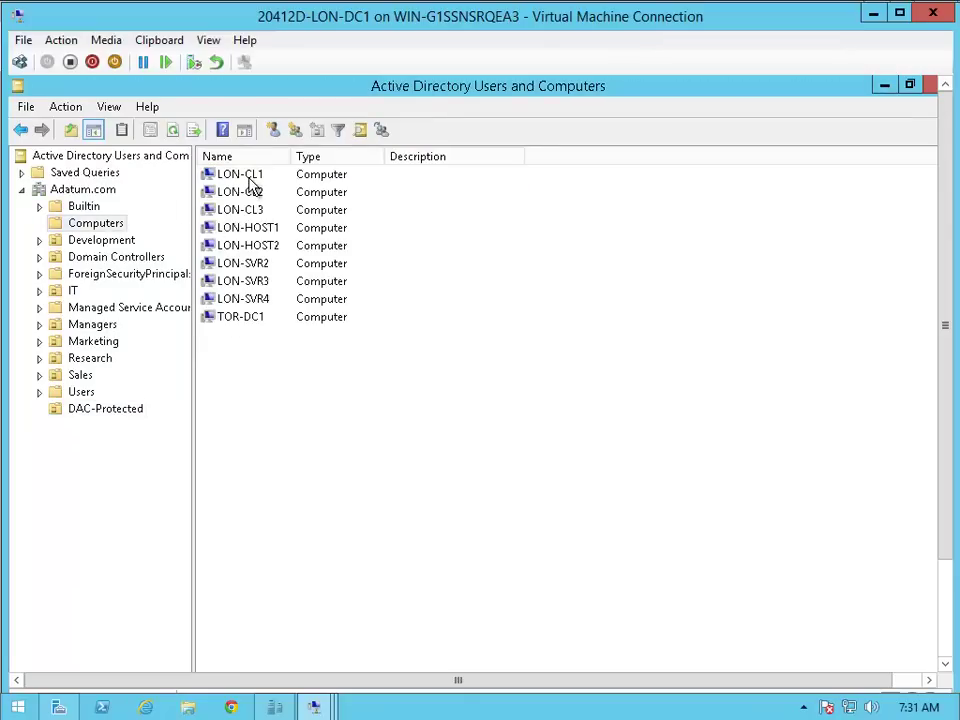
right_click(250, 178)
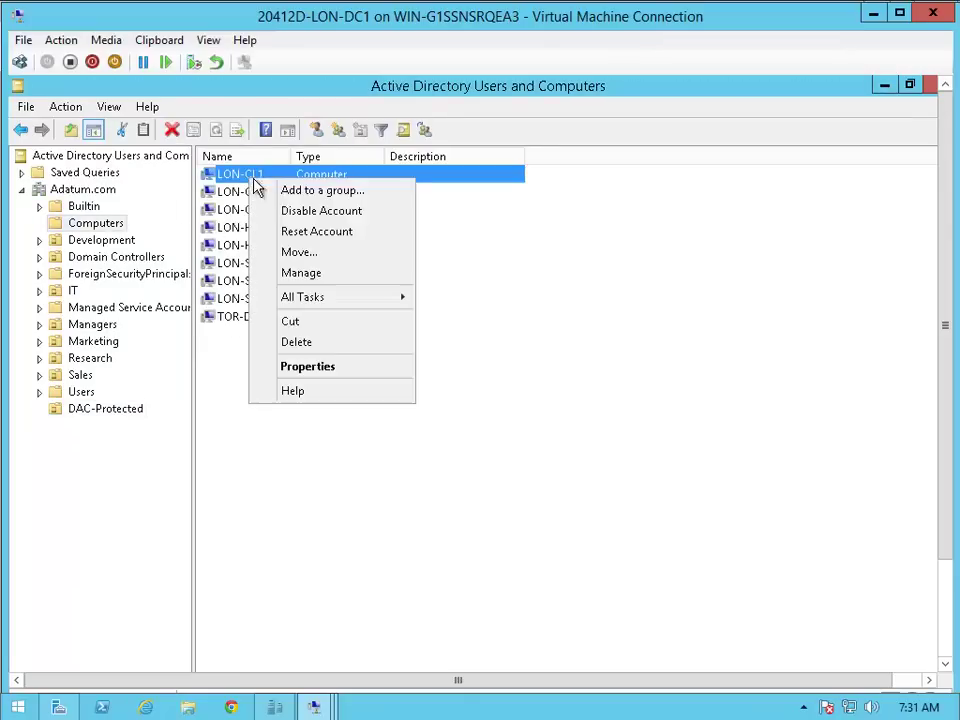
click(322, 253)
click(169, 258)
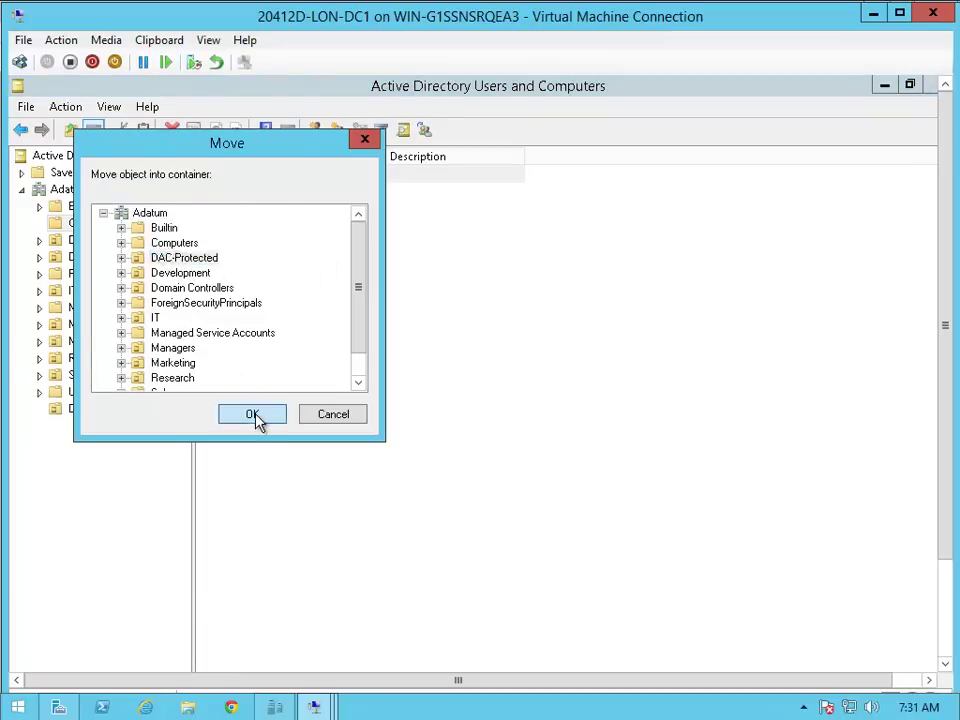
click(255, 414)
click(105, 409)
click(272, 199)
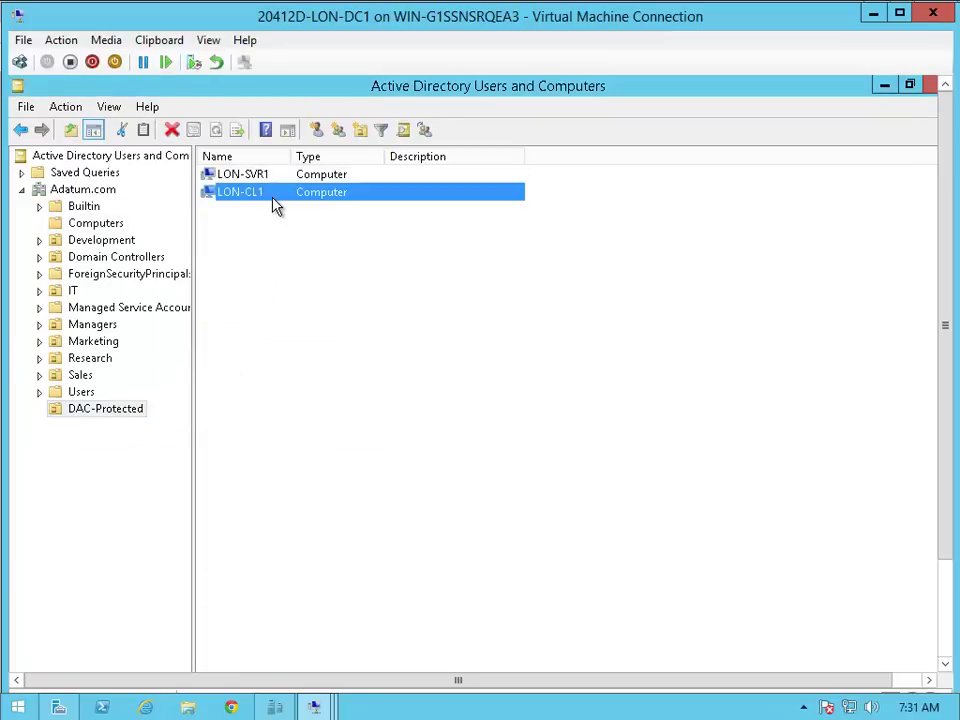
Step: Close Active Directory Users and Computers, then open Group Policy Management from Server Manager and expand the forest to the contents of Adatum.com
click(928, 85)
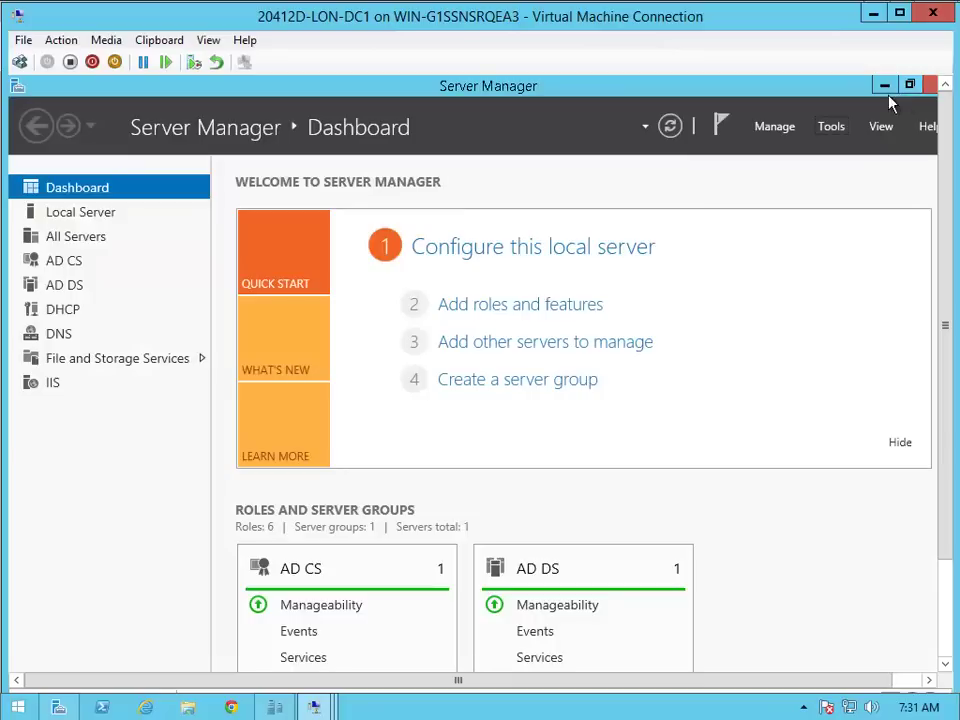
click(831, 126)
click(775, 440)
click(21, 173)
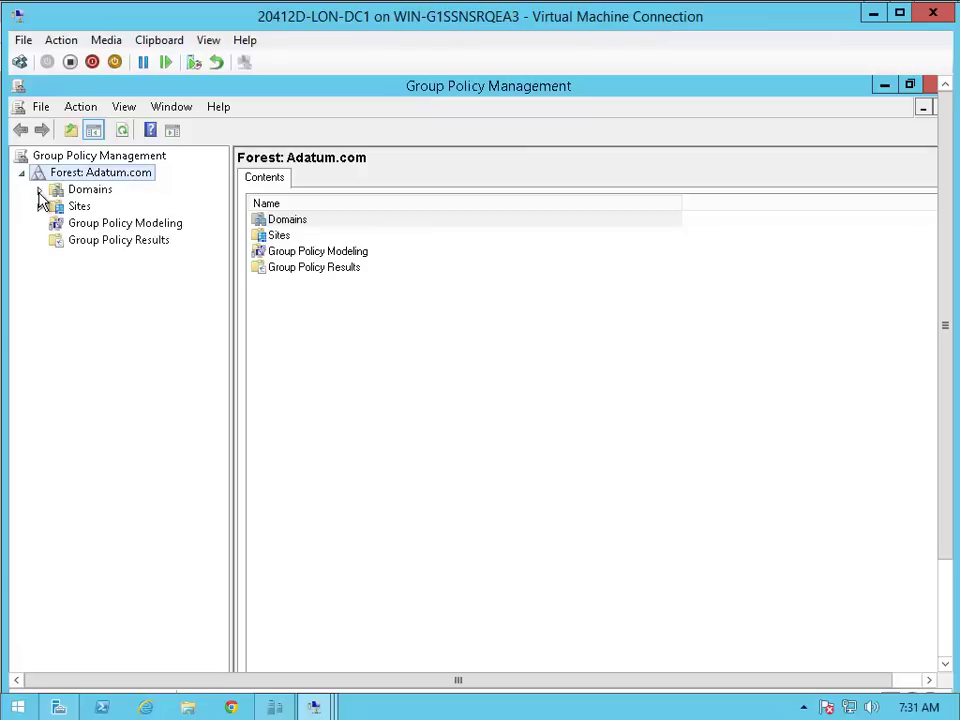
click(39, 189)
click(57, 206)
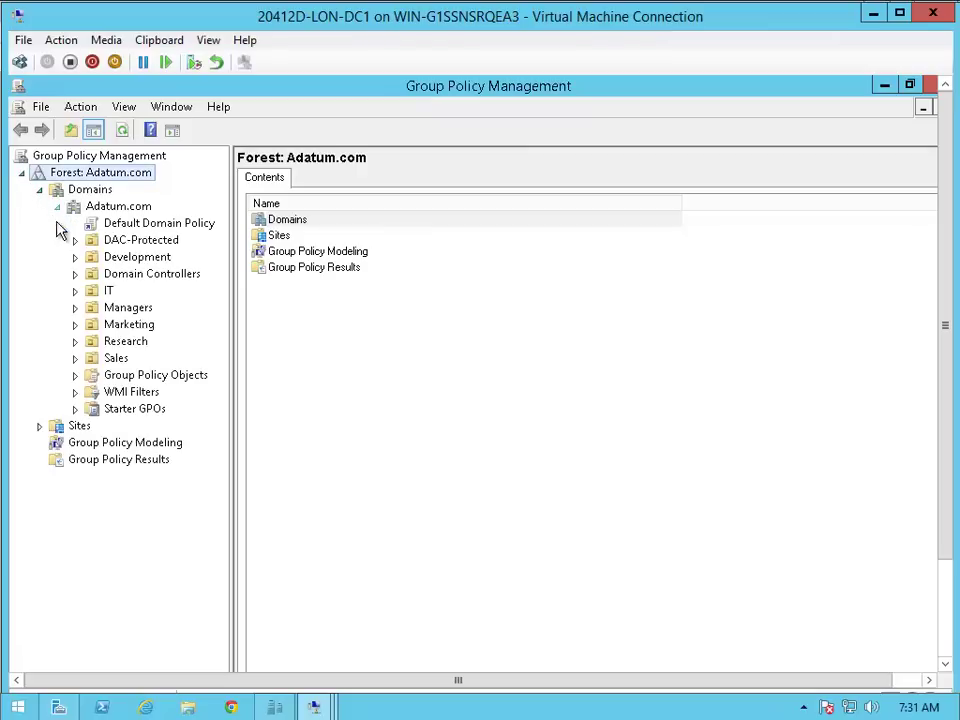
Step: Open the Default Domain Controllers Policy under Domain Controllers for editing in a maximized window
click(75, 274)
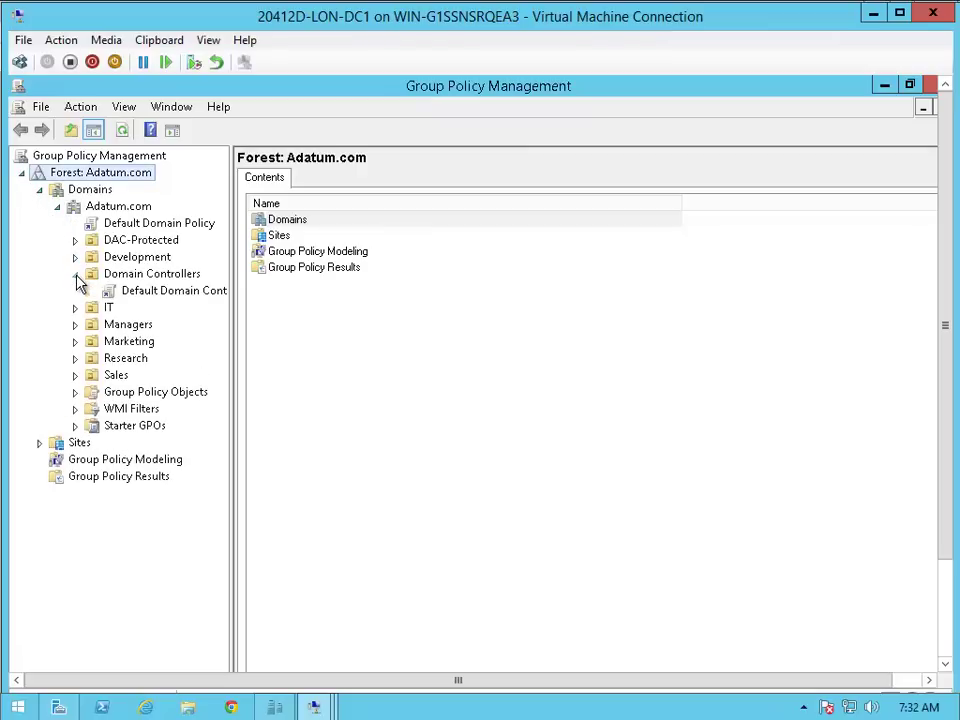
right_click(167, 292)
click(214, 305)
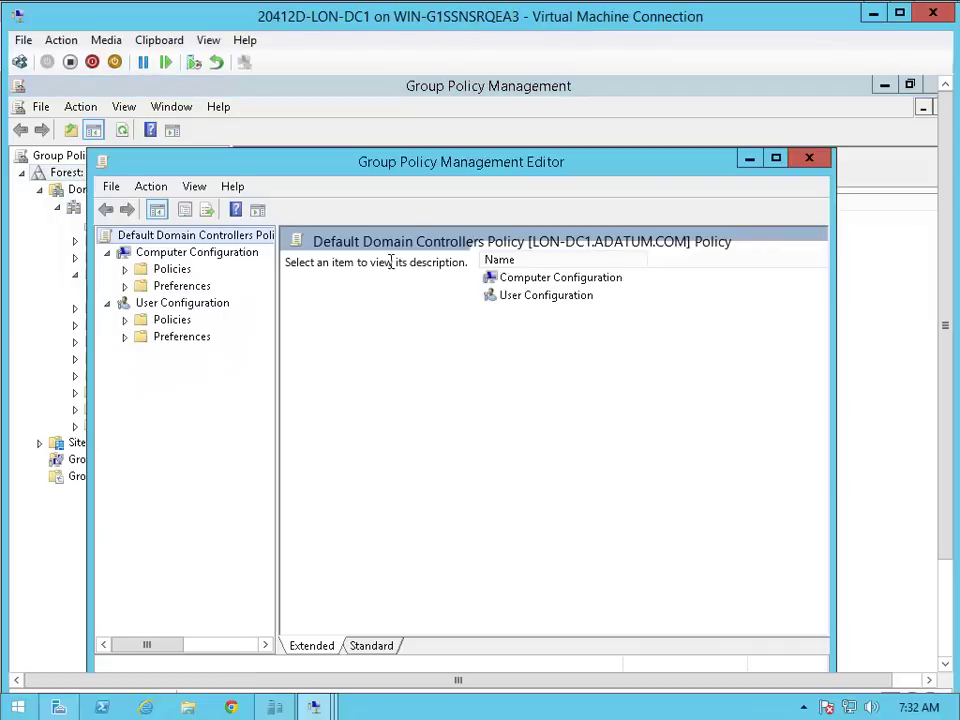
click(776, 160)
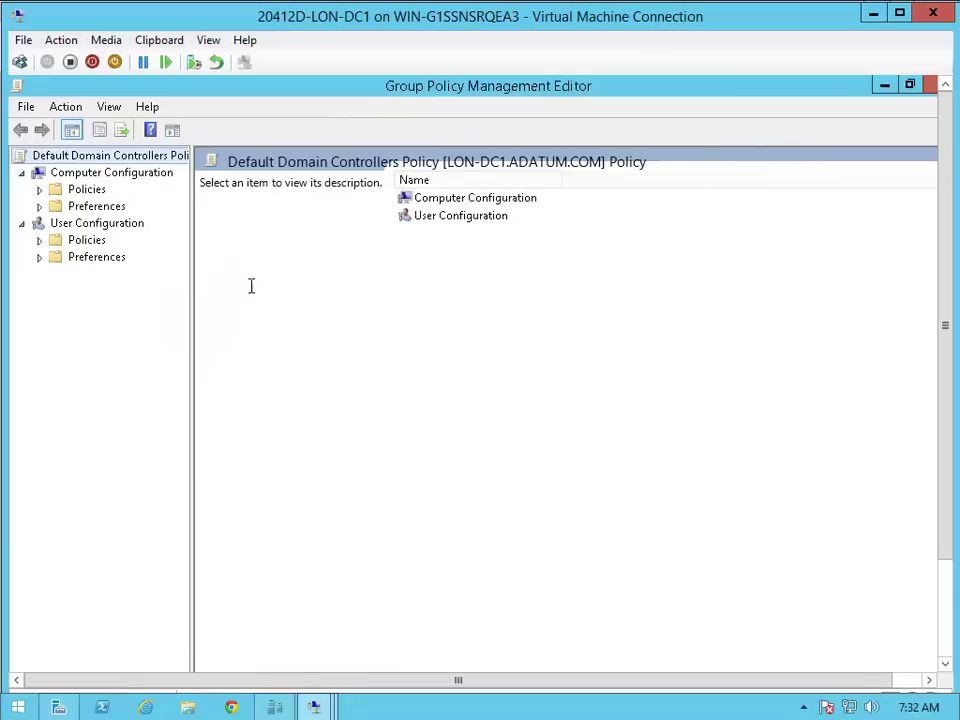
Step: Show the KDC policy settings under Computer Configuration, Policies, Administrative Templates, System
click(40, 190)
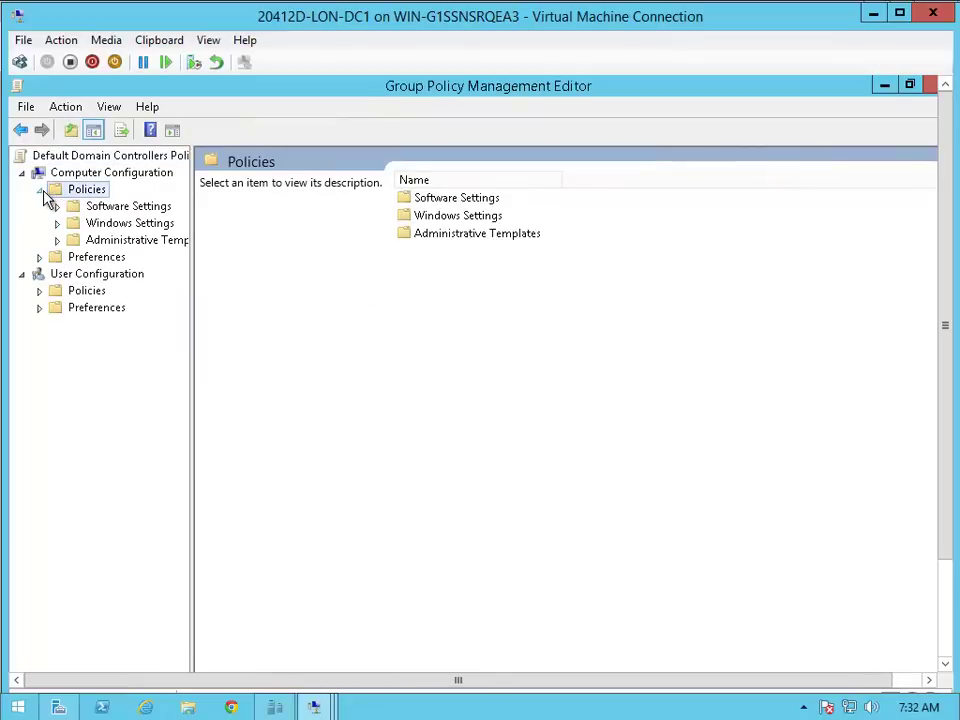
click(58, 241)
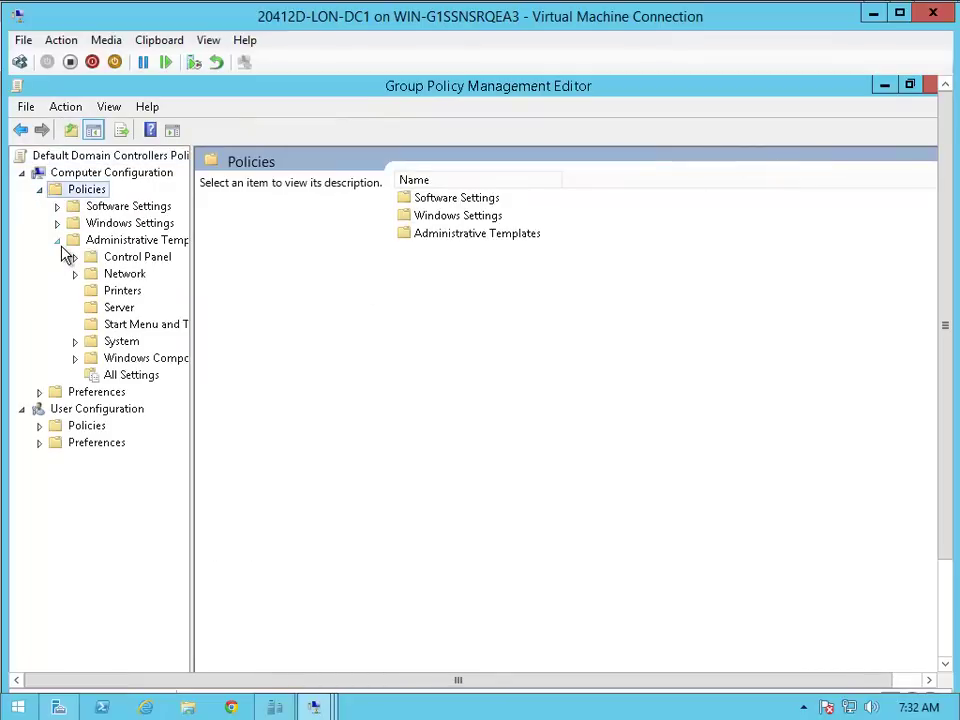
click(88, 343)
double_click(86, 345)
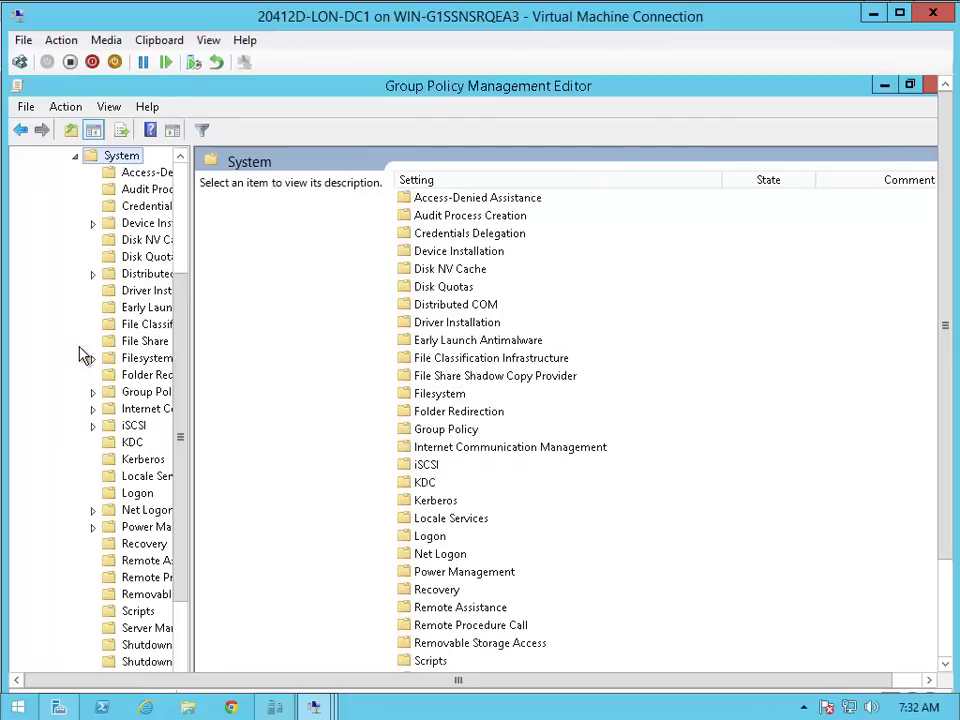
click(126, 443)
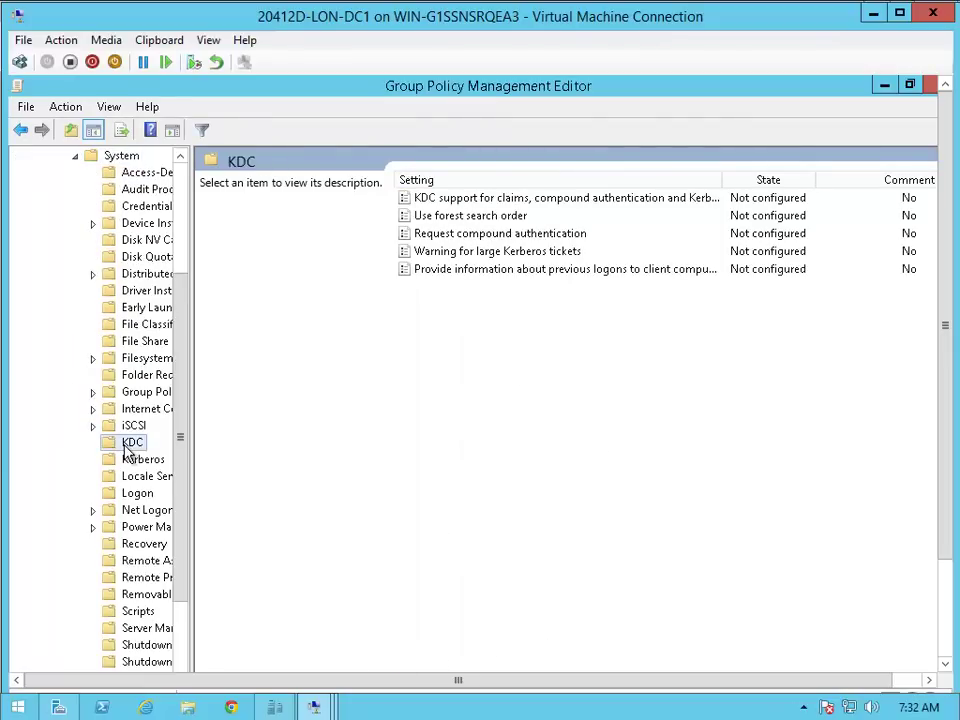
click(604, 259)
Step: Enable the policy setting KDC support for claims, compound authentication and Kerberos armoring with the option Always provide claims
click(545, 198)
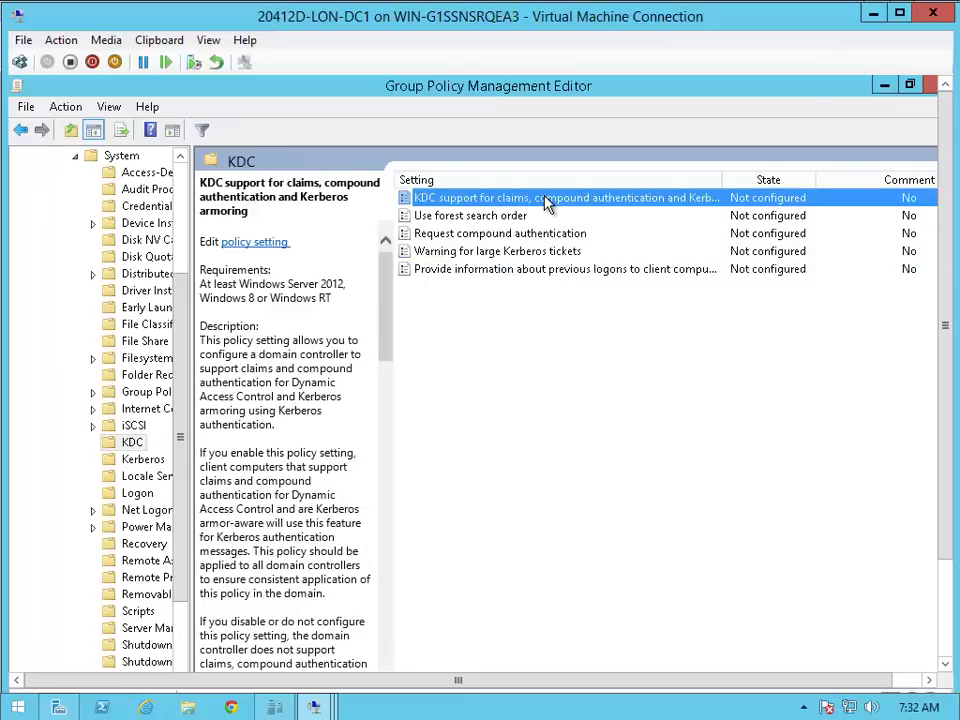
right_click(545, 198)
click(627, 210)
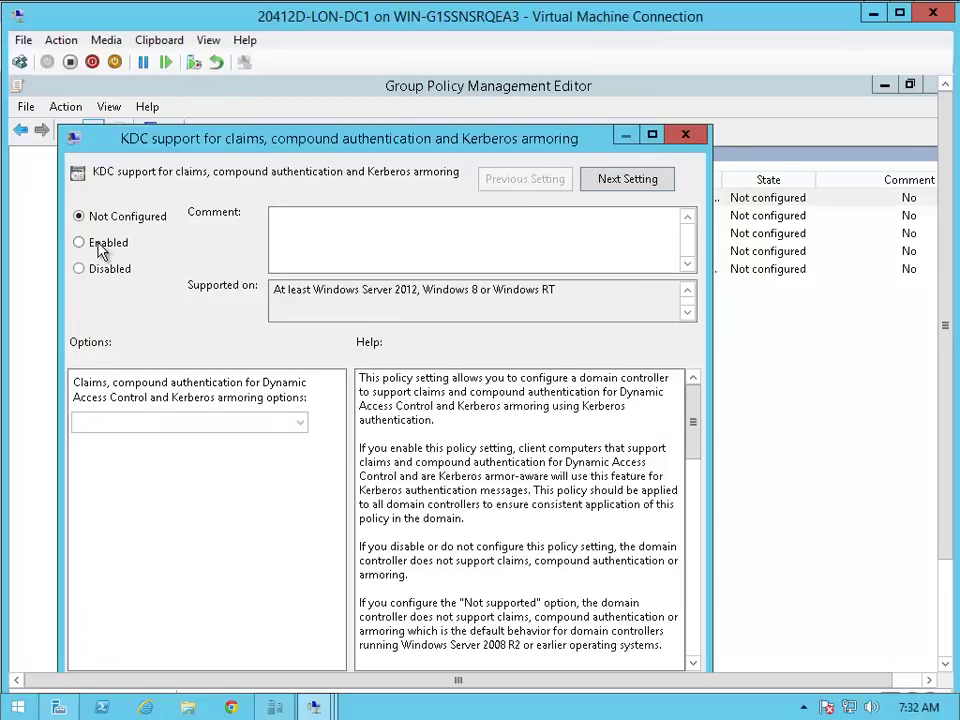
click(99, 248)
click(192, 424)
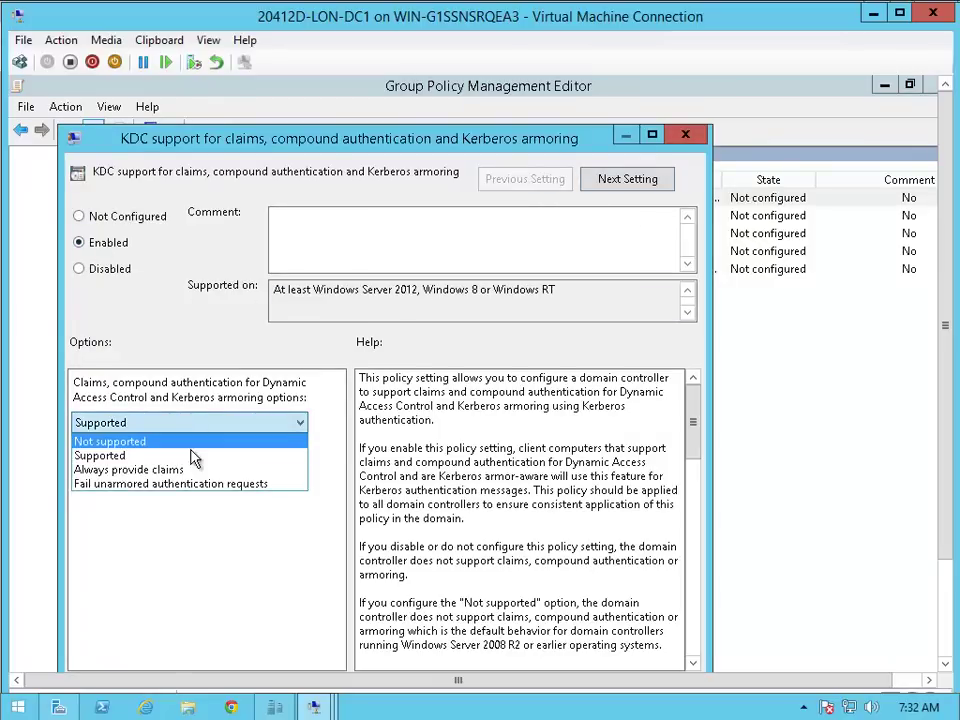
click(188, 470)
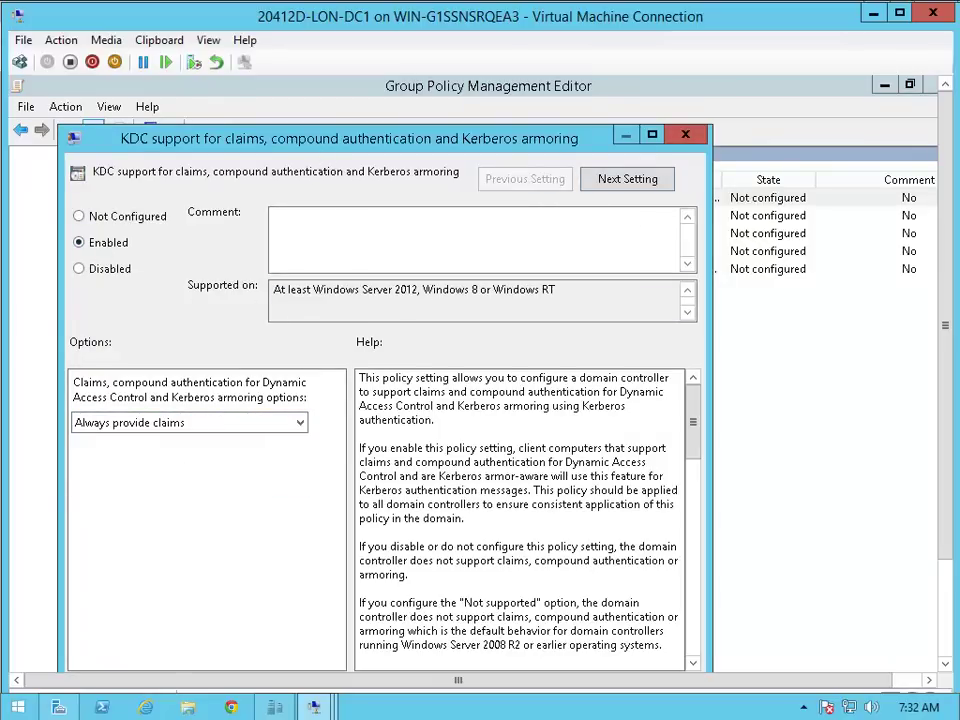
drag(270, 138, 270, 70)
drag(503, 86, 478, 110)
click(630, 667)
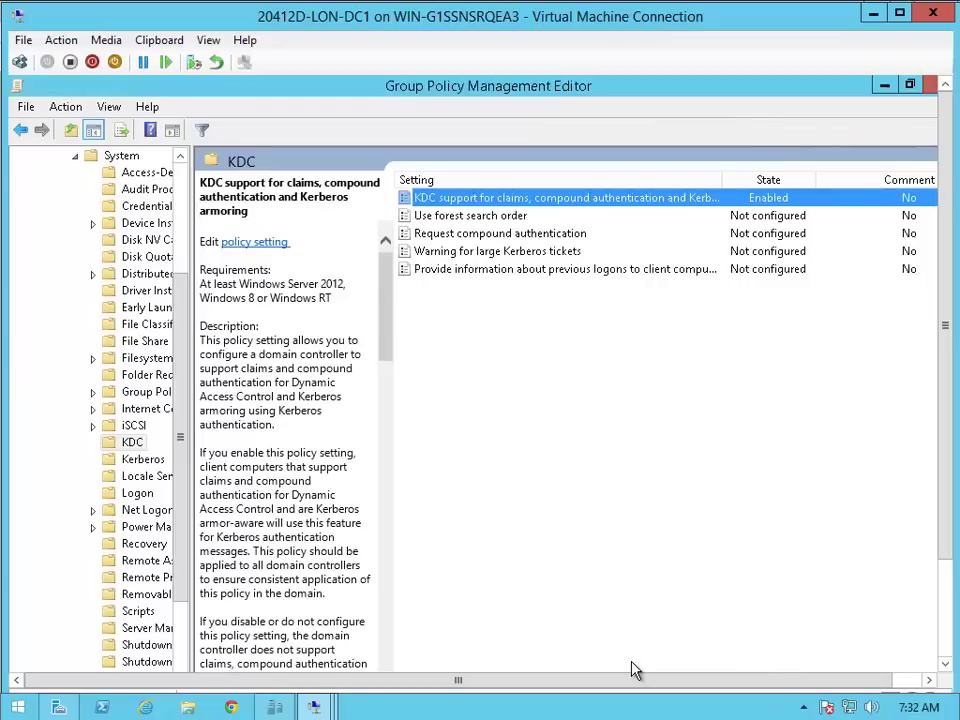
Step: Close the policy editor and force a Group Policy refresh in Windows PowerShell with gpupdate /force
click(930, 85)
click(946, 610)
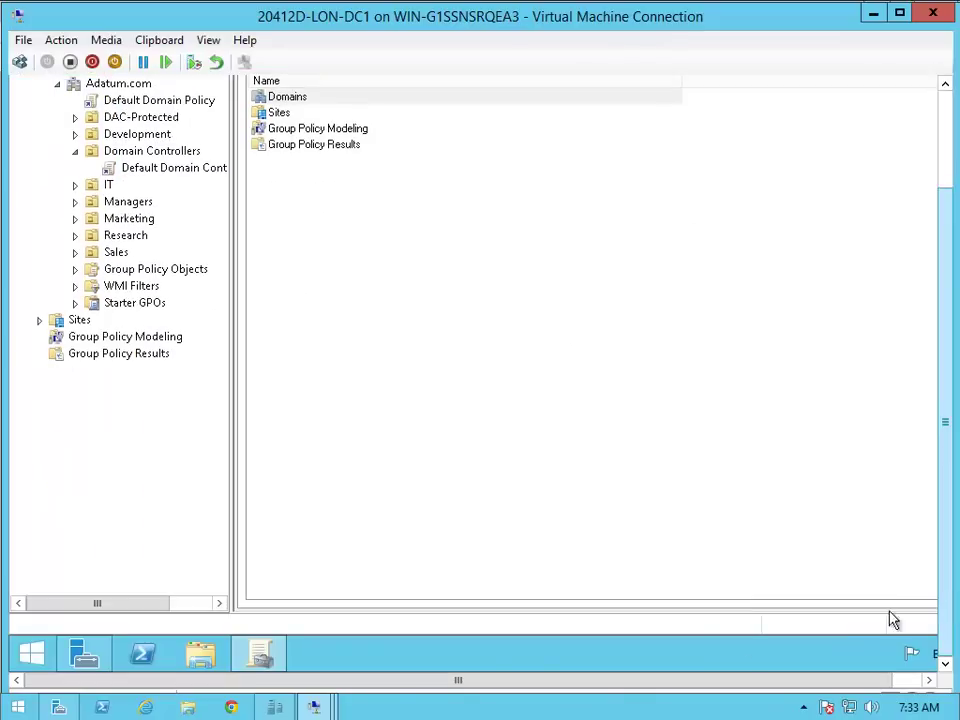
click(146, 656)
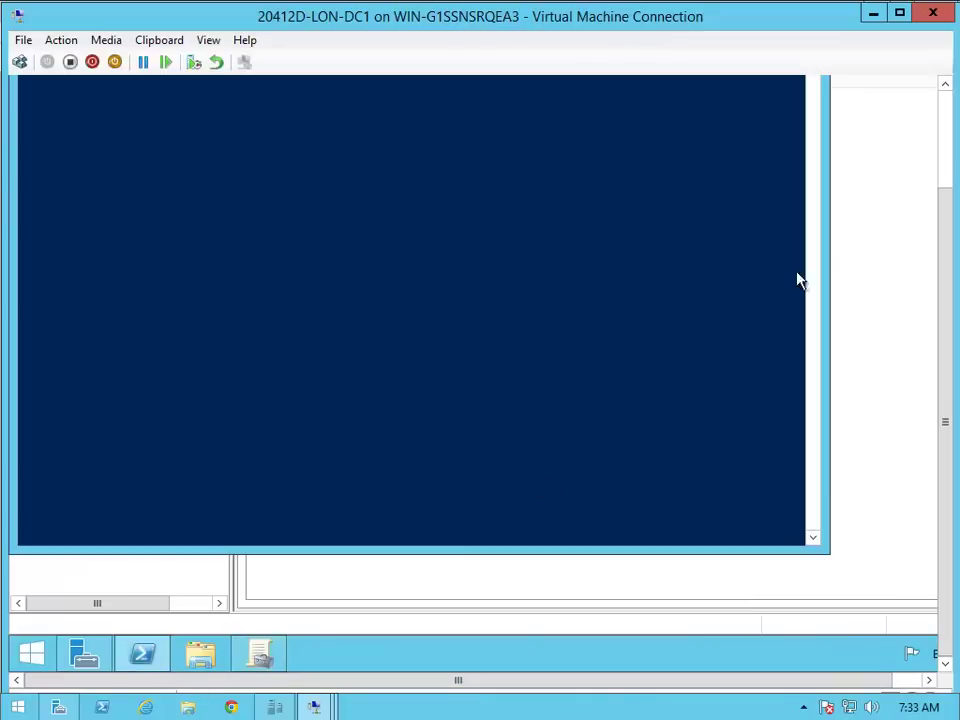
click(945, 139)
click(500, 293)
key(Escape)
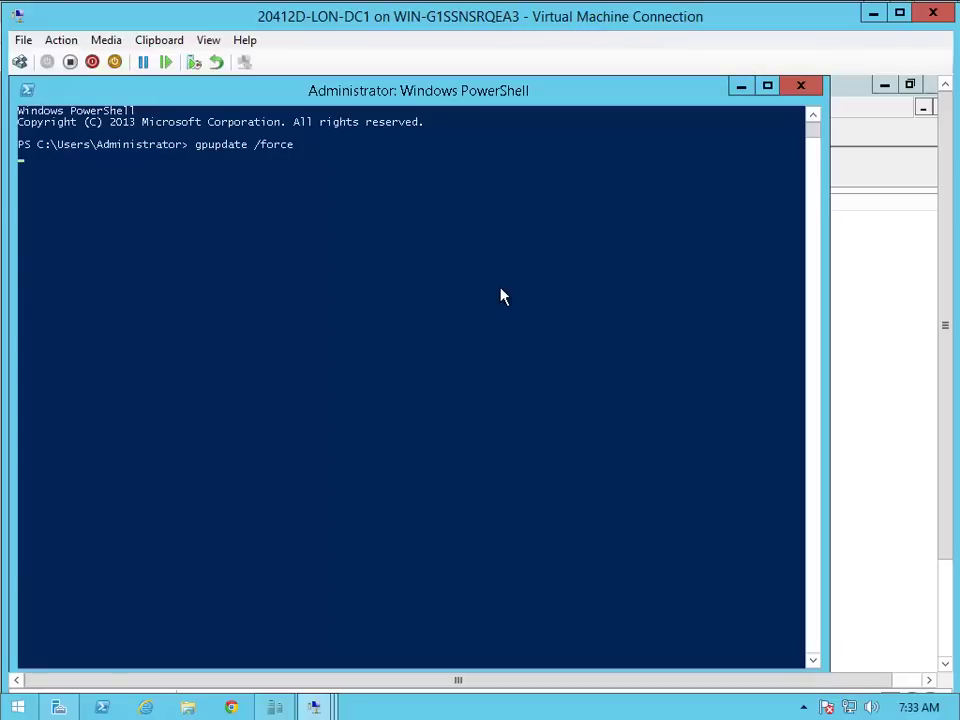
key(Return)
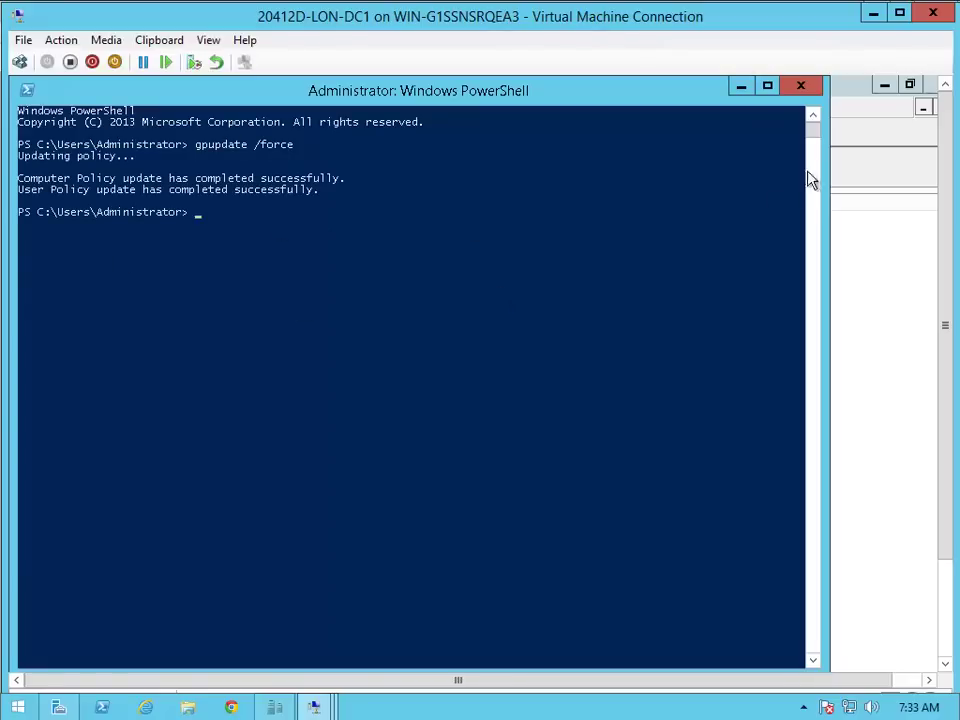
Step: Close PowerShell and Group Policy Management, then open Active Directory Users and Computers from Server Manager
click(818, 94)
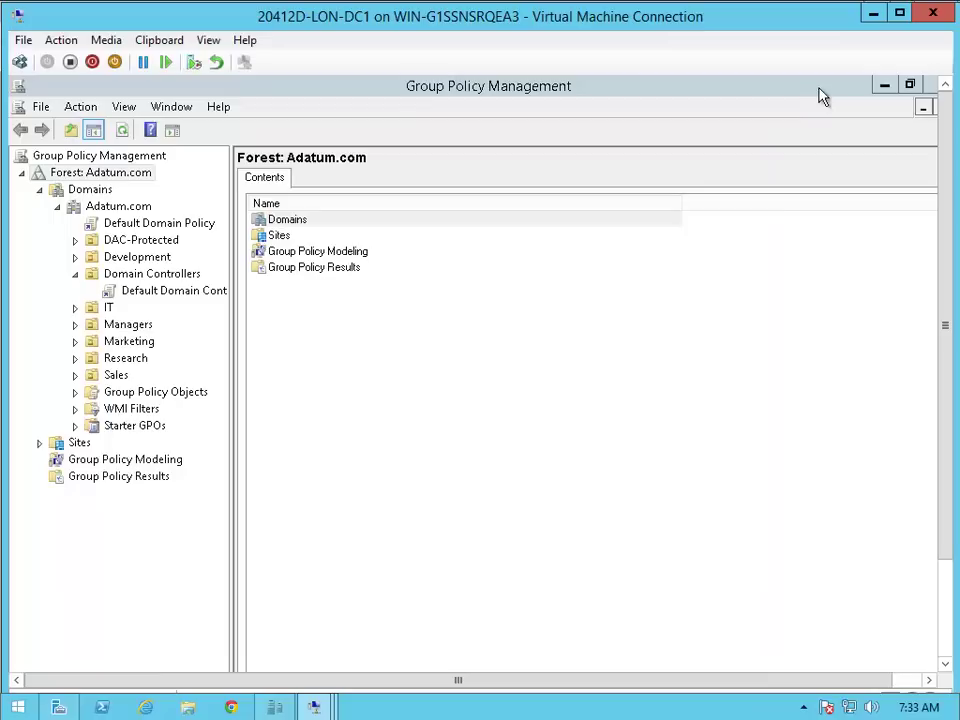
click(929, 87)
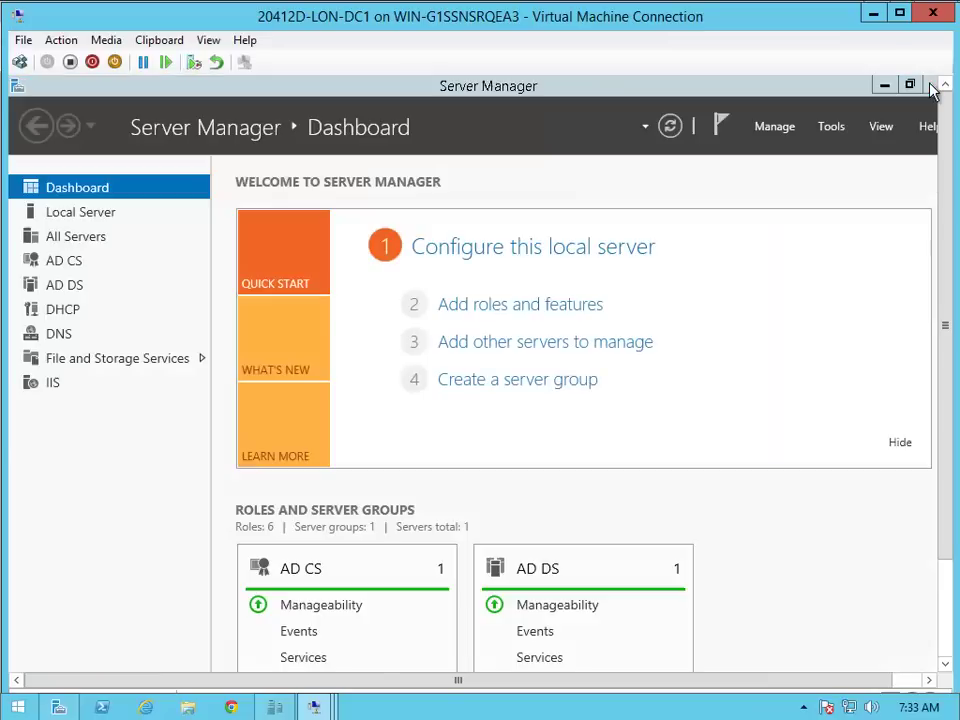
click(831, 128)
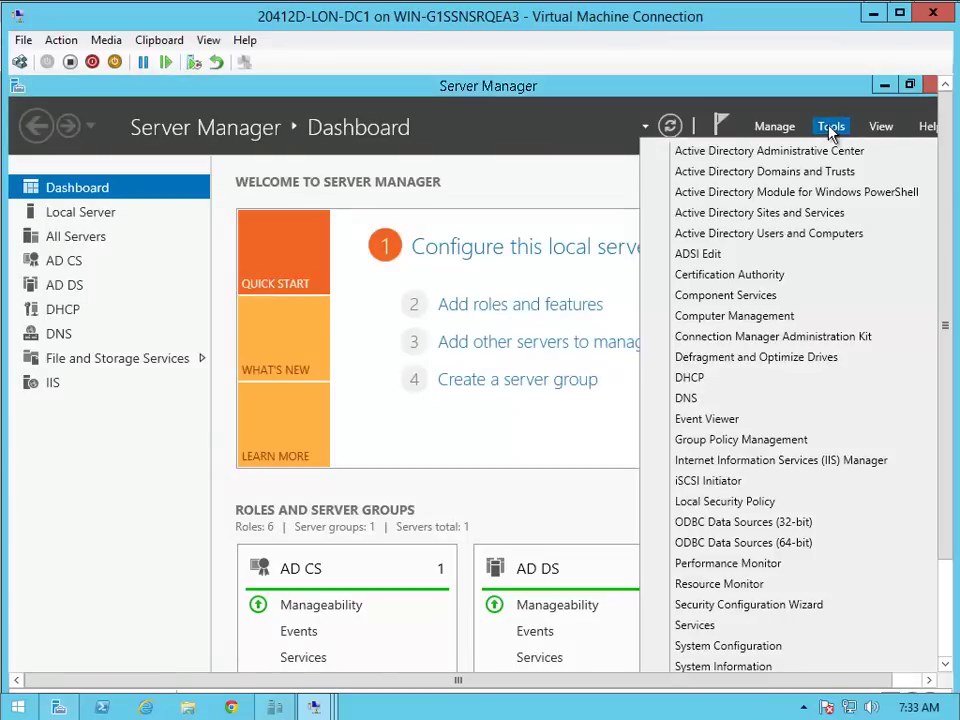
click(806, 238)
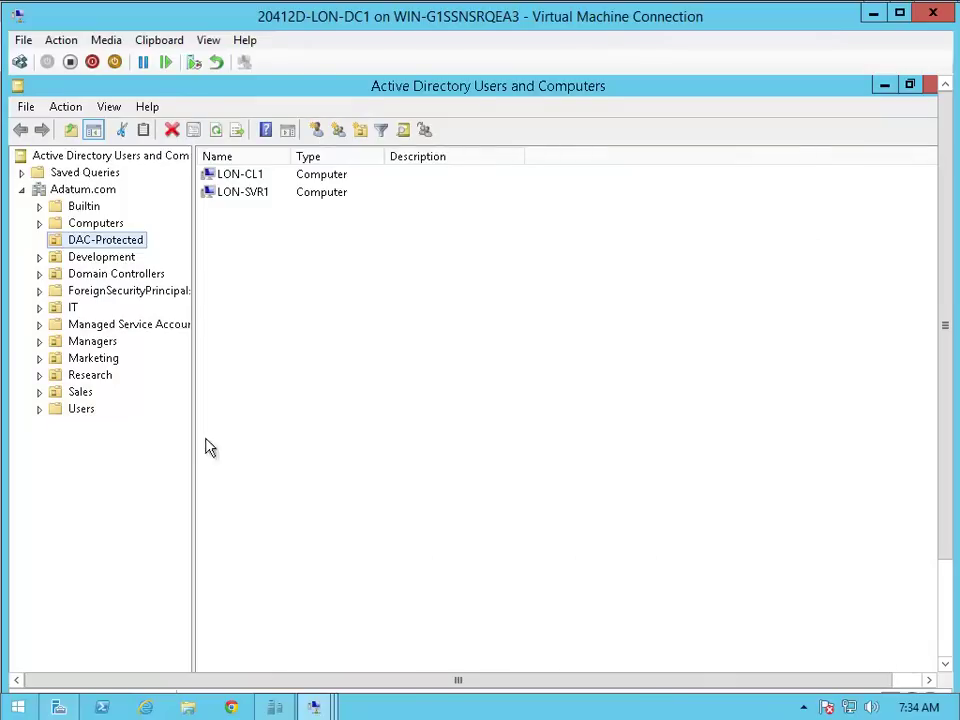
Step: Create a global security group named ManagersWKS in the Users container and select it
click(82, 409)
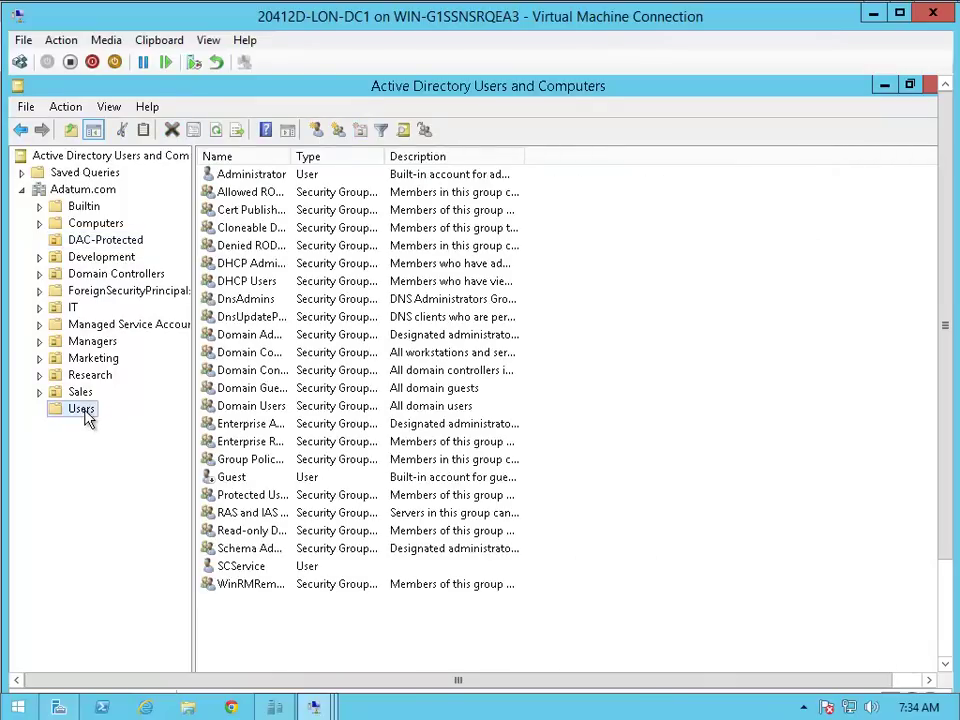
right_click(87, 418)
mouse_move(150, 468)
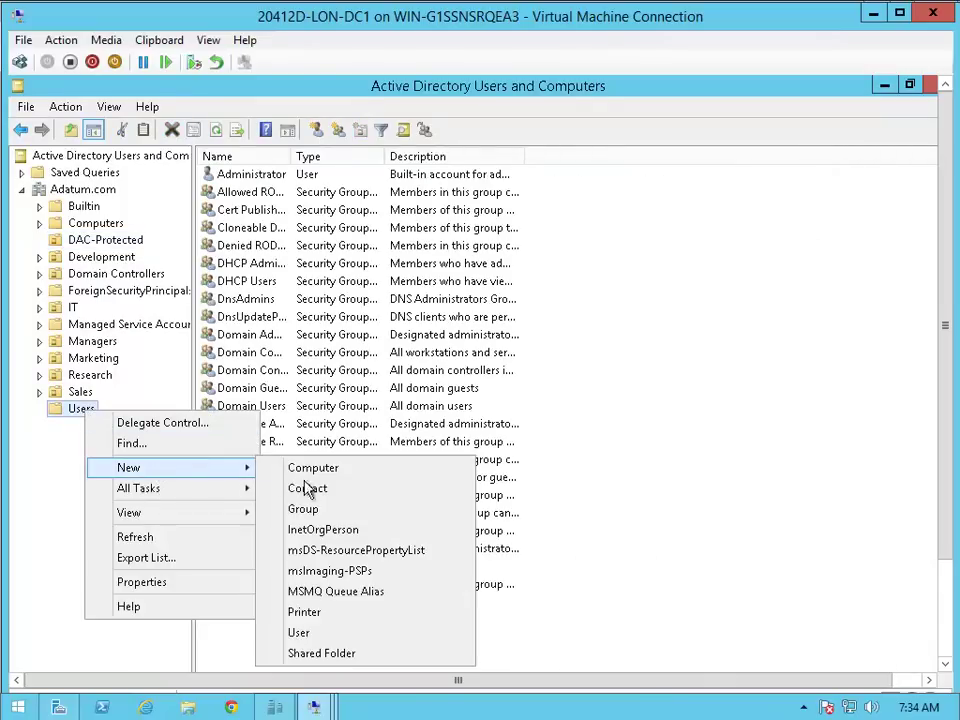
click(312, 510)
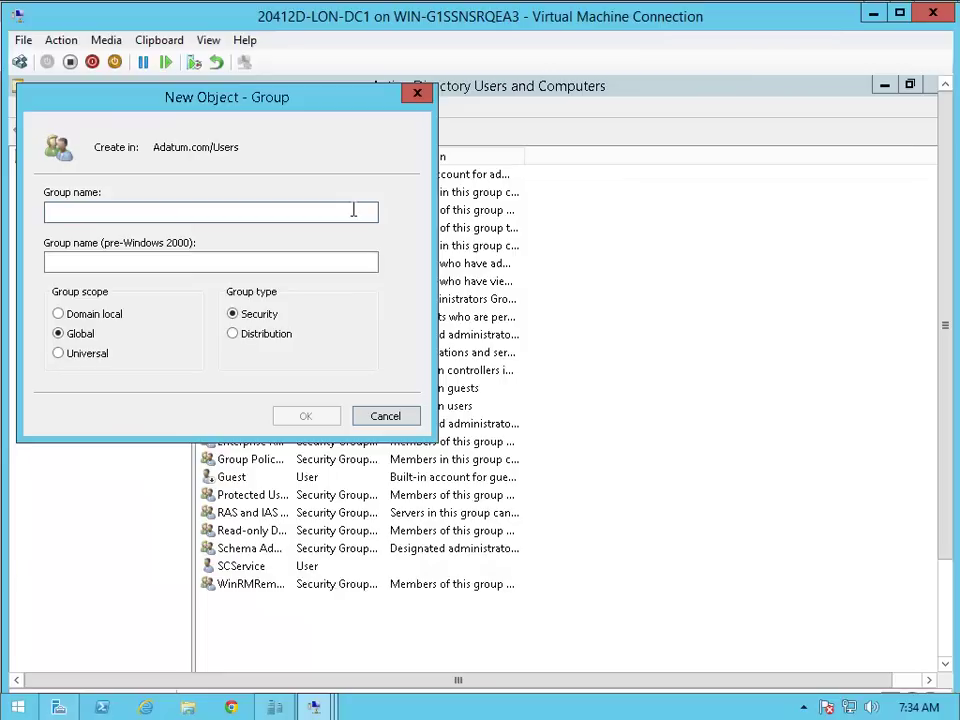
text(ManagersWKS)
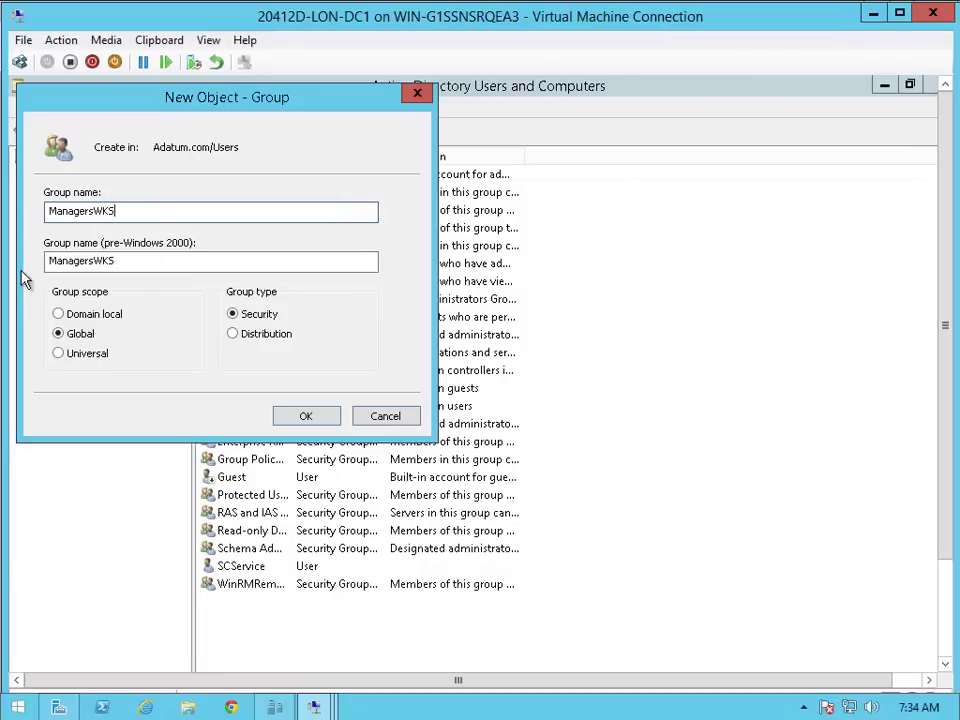
click(294, 416)
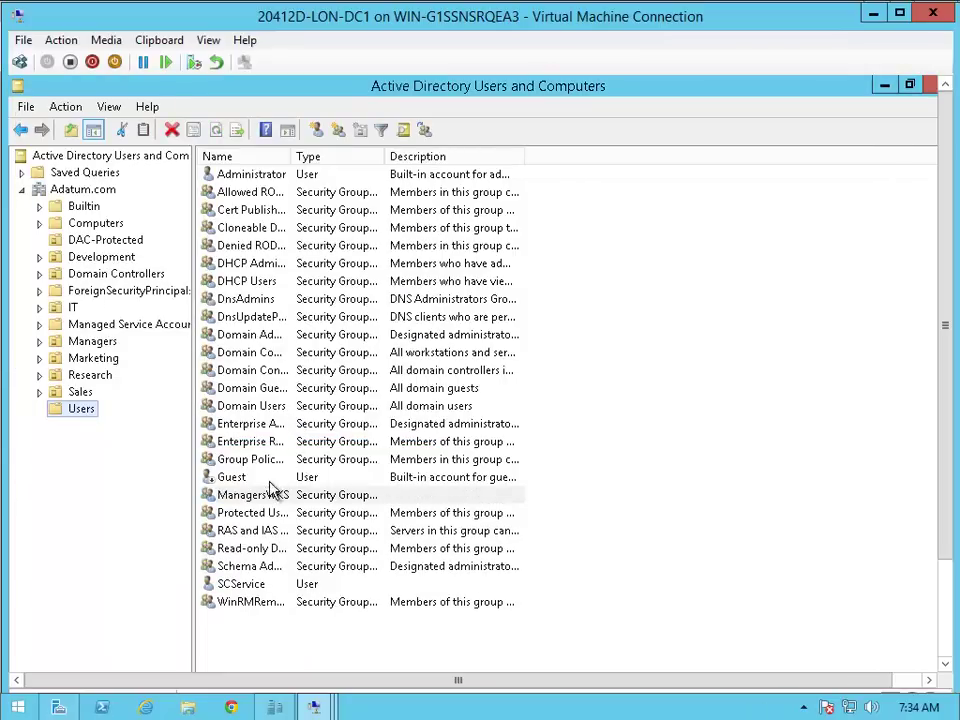
click(268, 496)
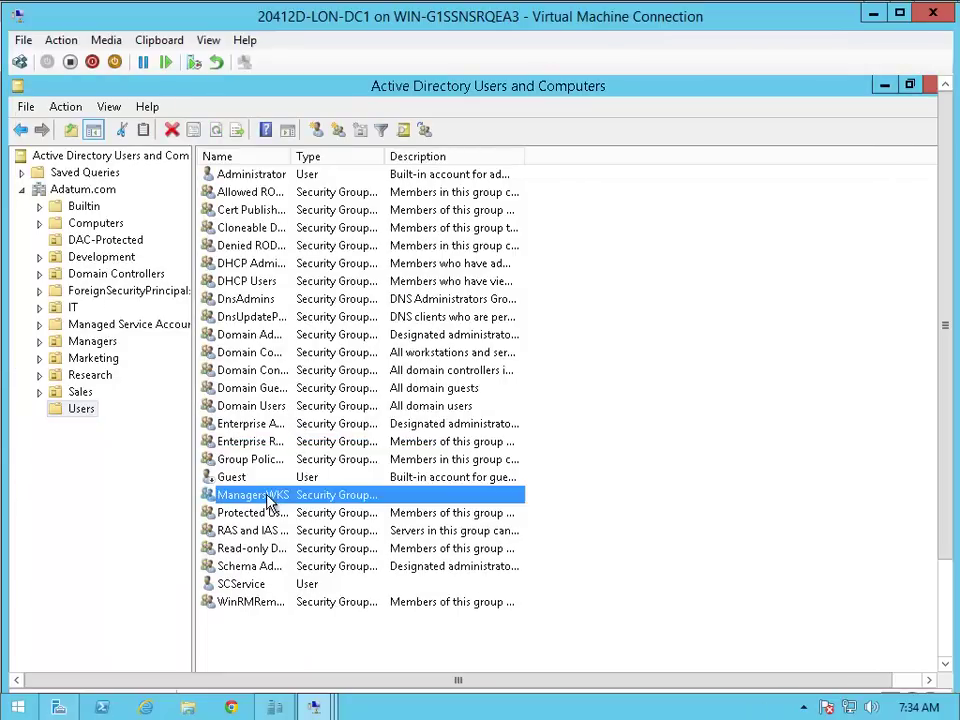
Step: Make the LON-CL1 computer in the DAC-Protected OU a member of the ManagersWKS group
click(112, 242)
click(245, 177)
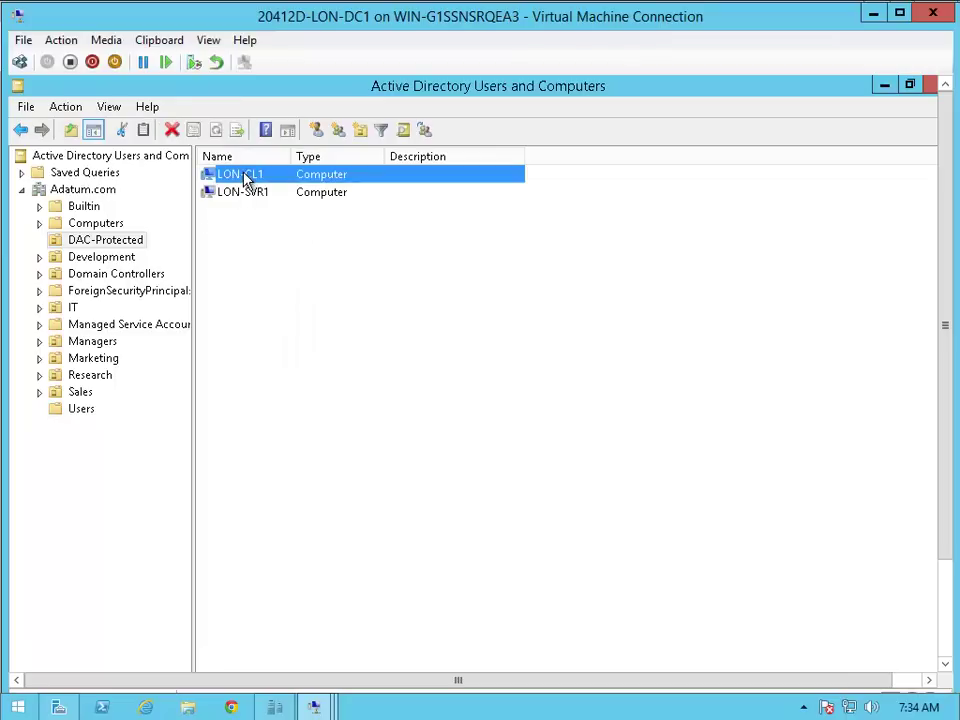
right_click(246, 180)
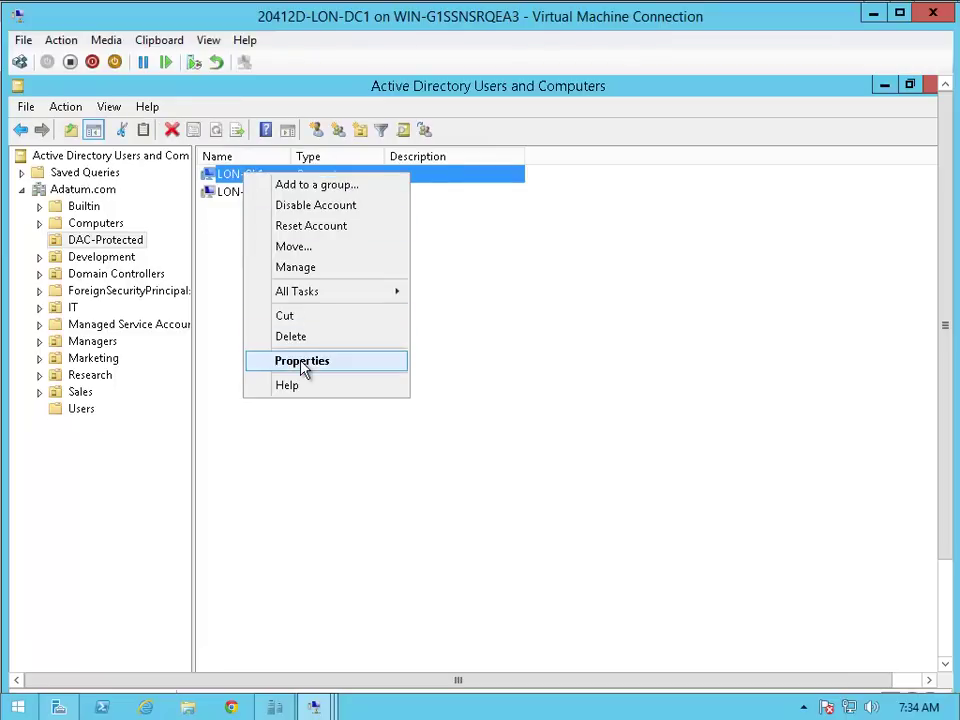
click(304, 367)
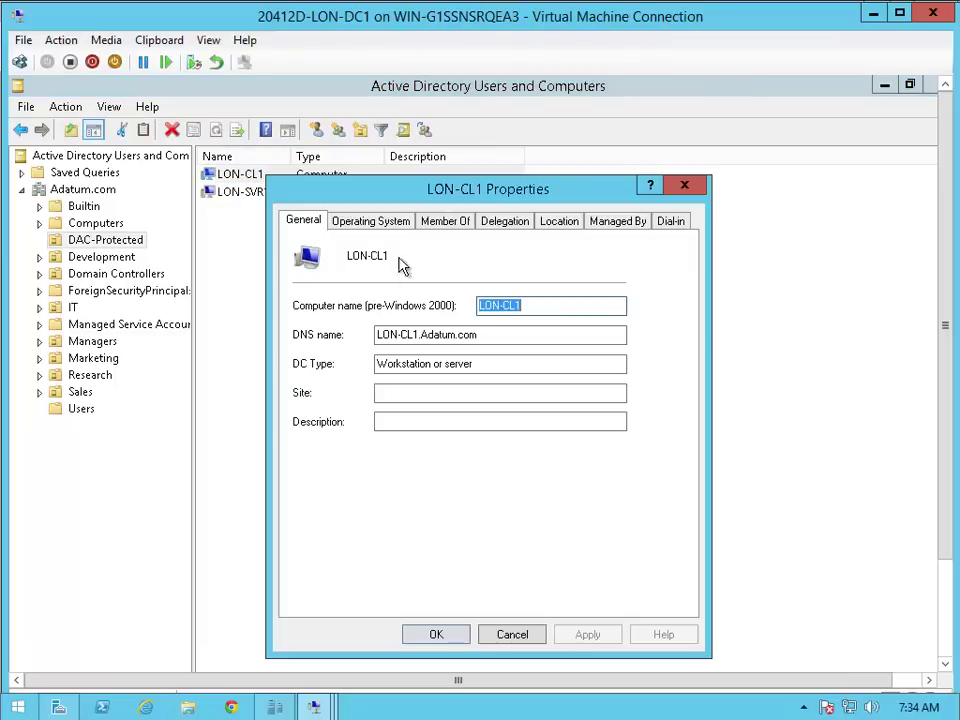
click(437, 226)
click(340, 451)
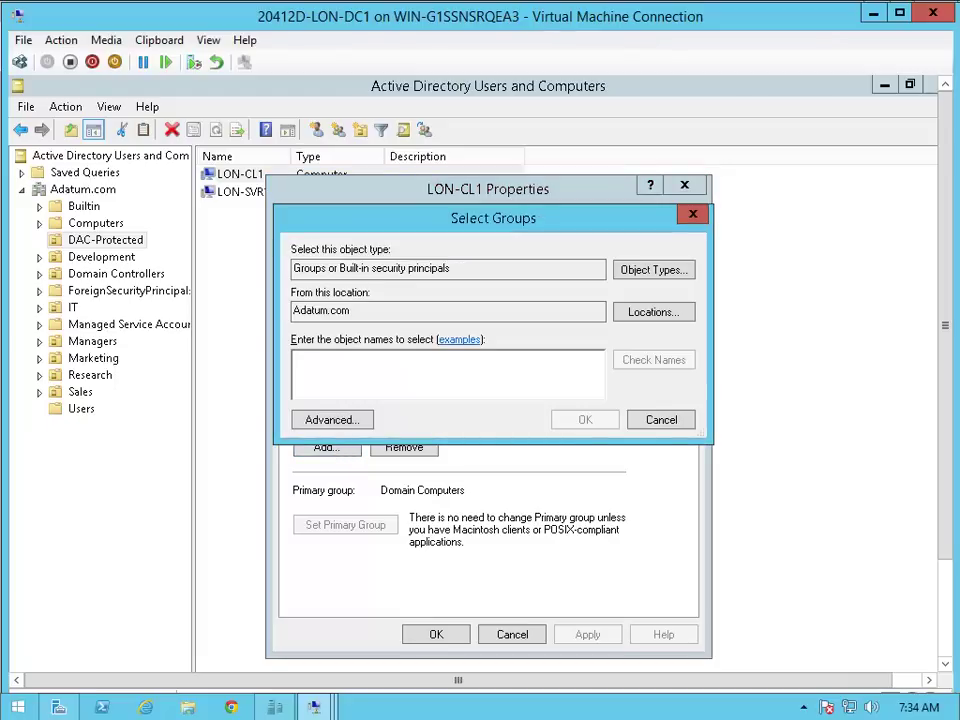
text(ManagersWKS)
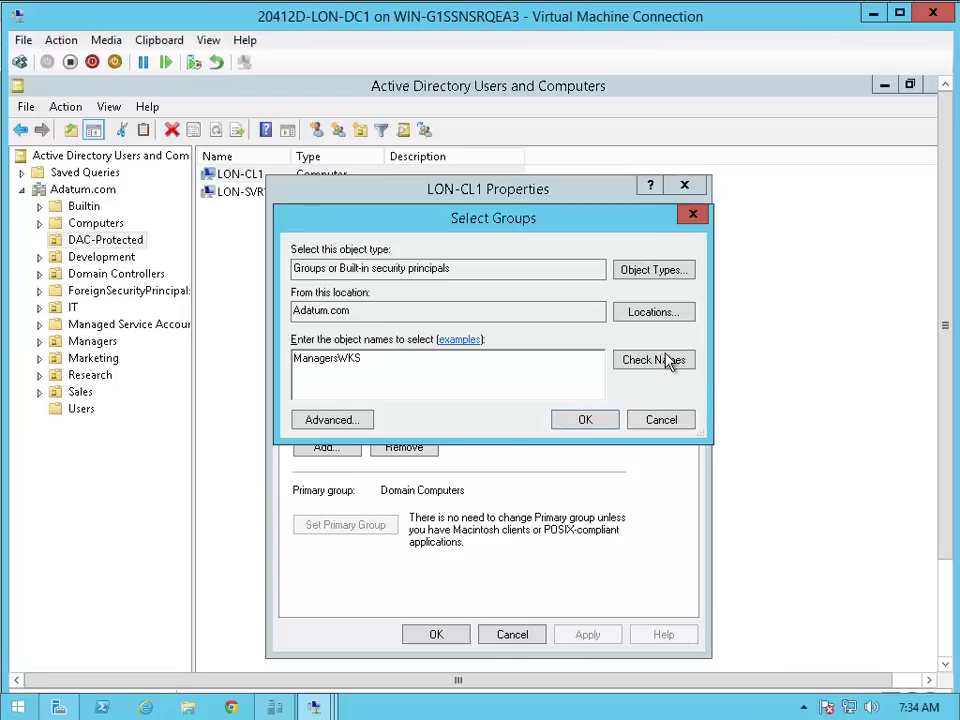
click(671, 360)
click(590, 421)
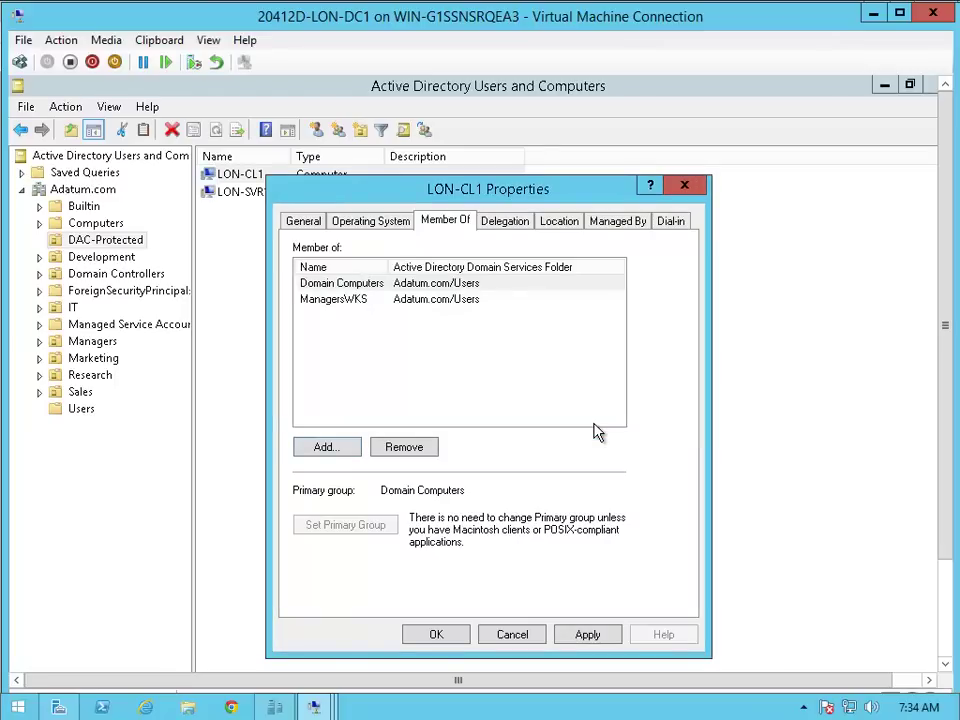
click(436, 634)
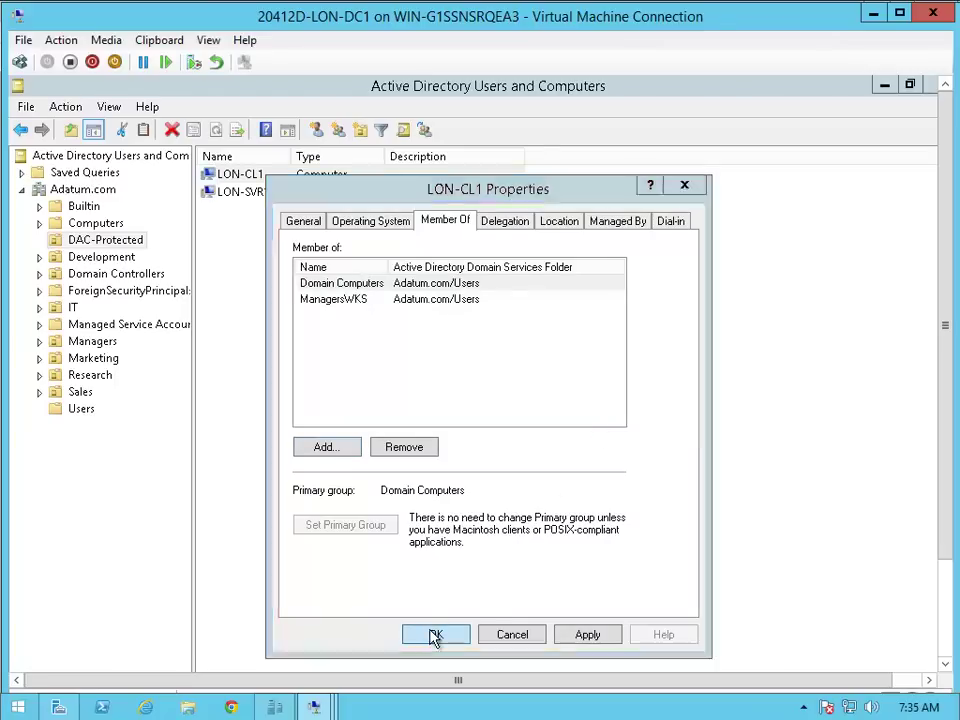
Step: Check the department in the organization properties of the first user in the Managers OU, widening the name column
click(100, 342)
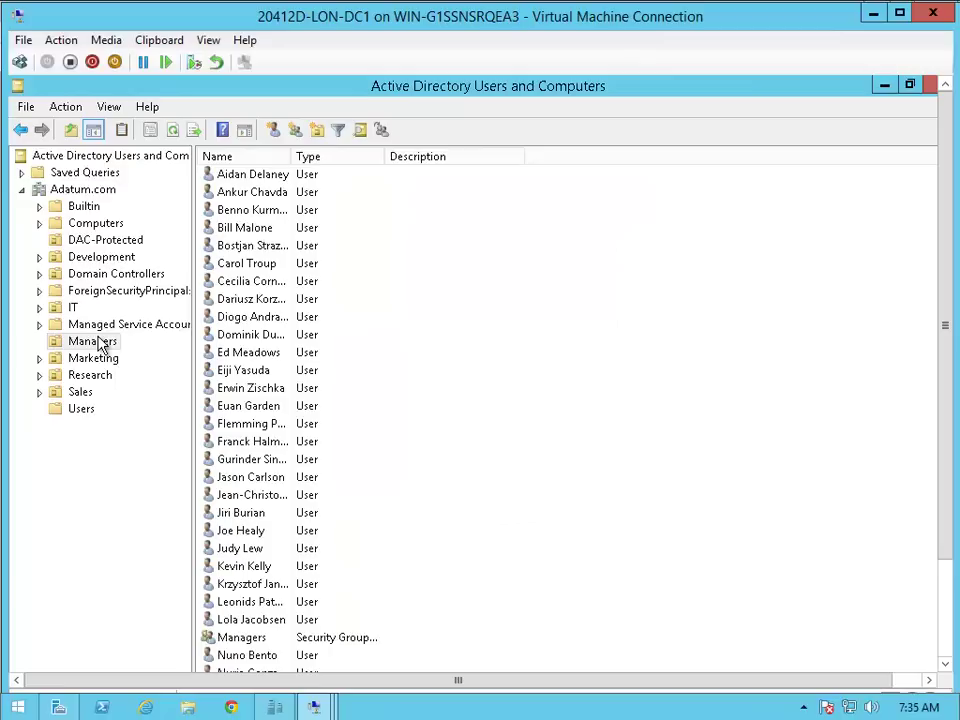
drag(292, 156, 527, 155)
click(279, 182)
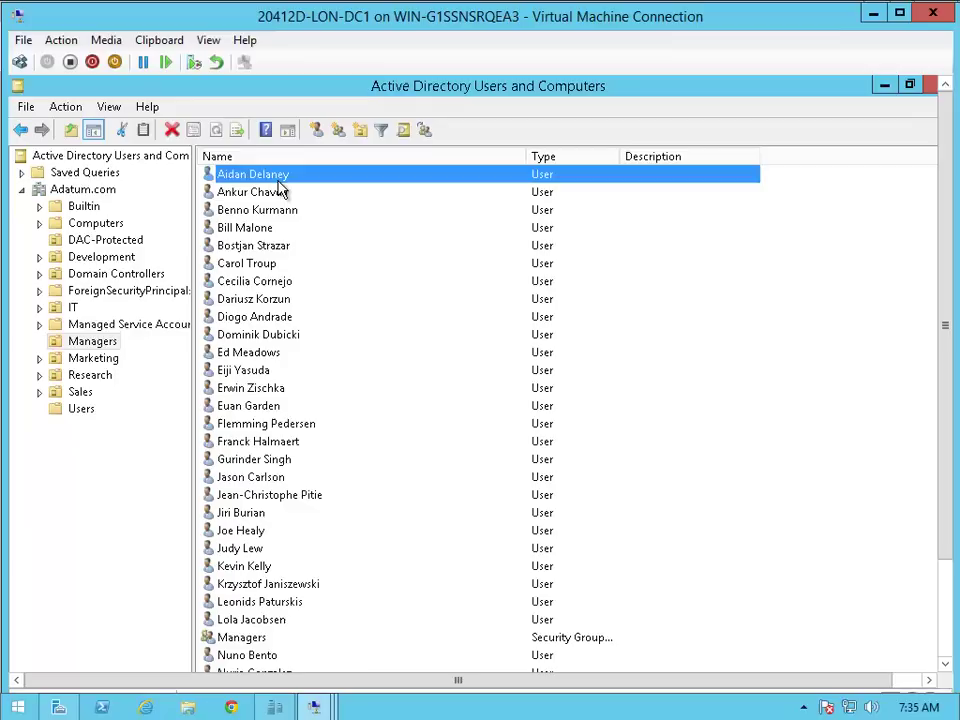
right_click(281, 184)
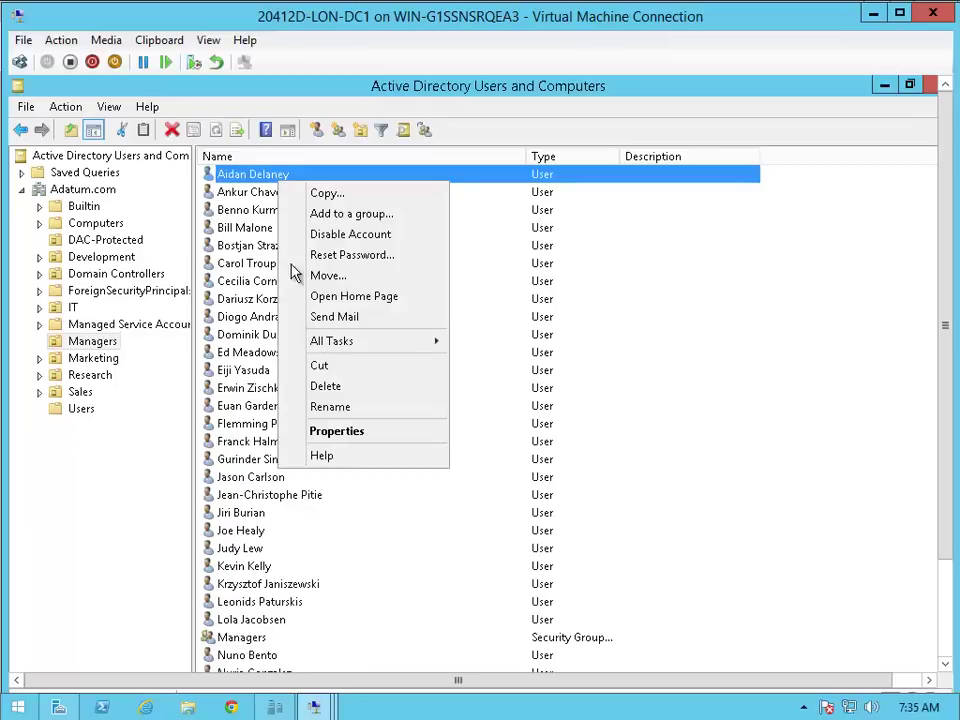
click(336, 431)
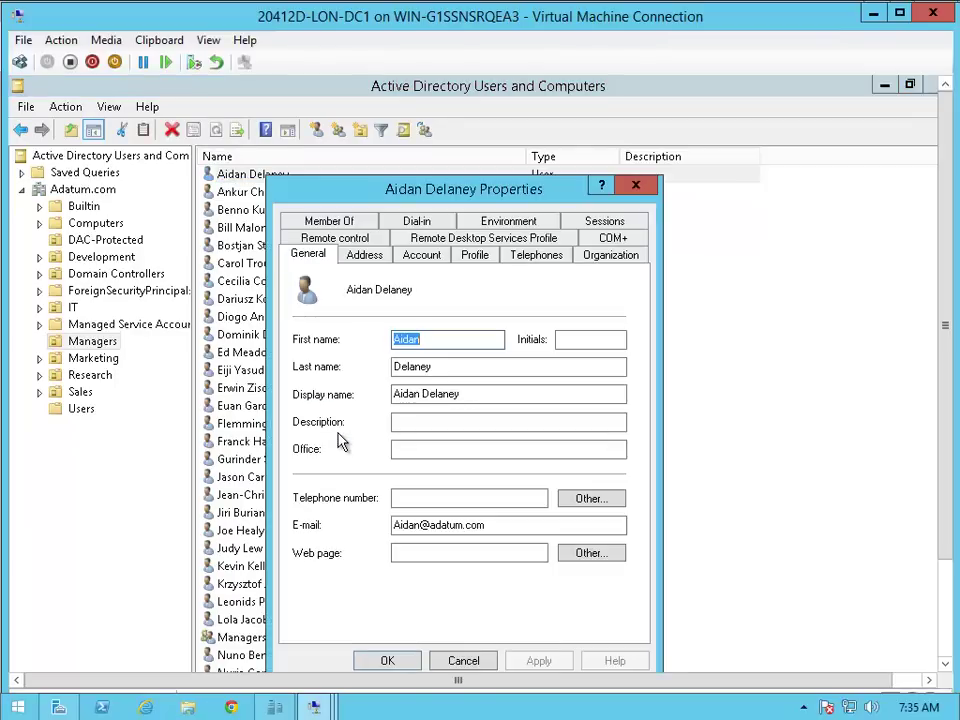
click(612, 256)
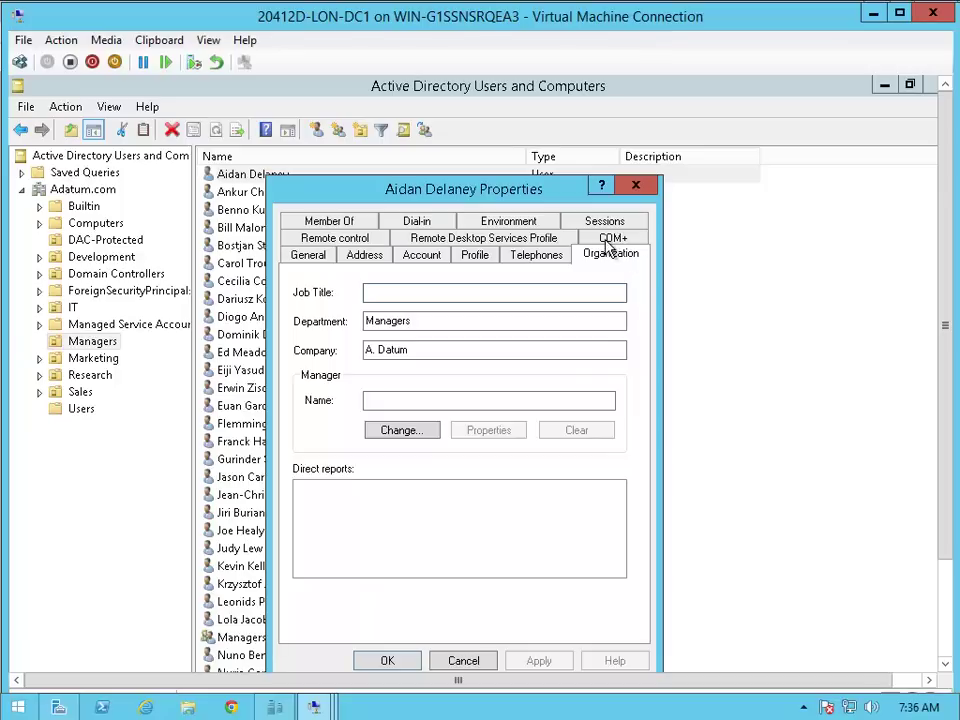
click(463, 660)
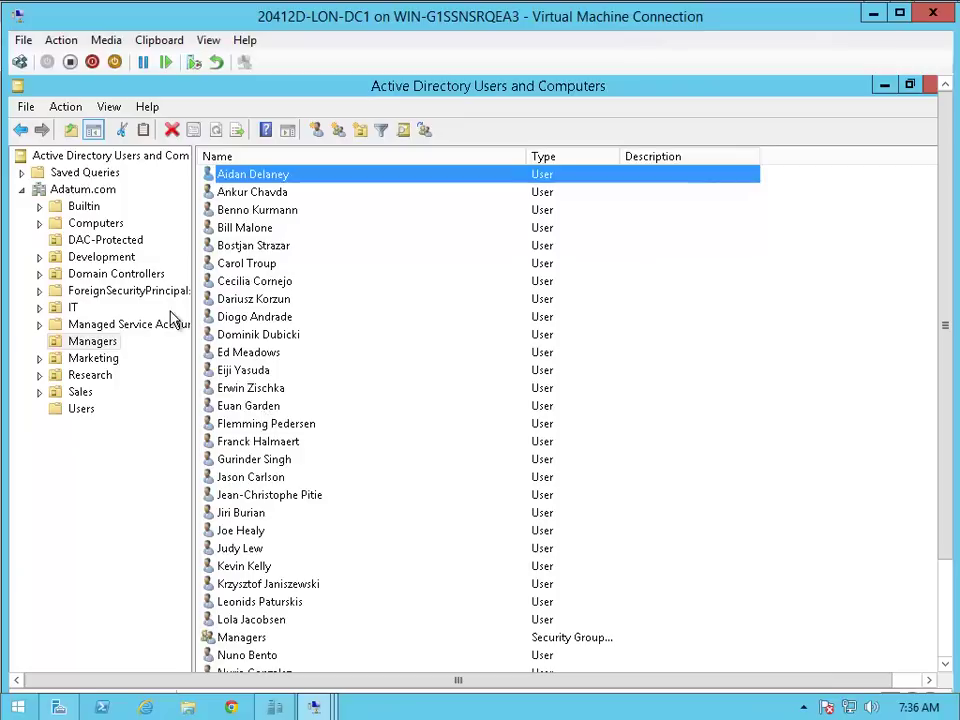
Step: Check the department in the organization properties of the first user in the Research OU
click(88, 378)
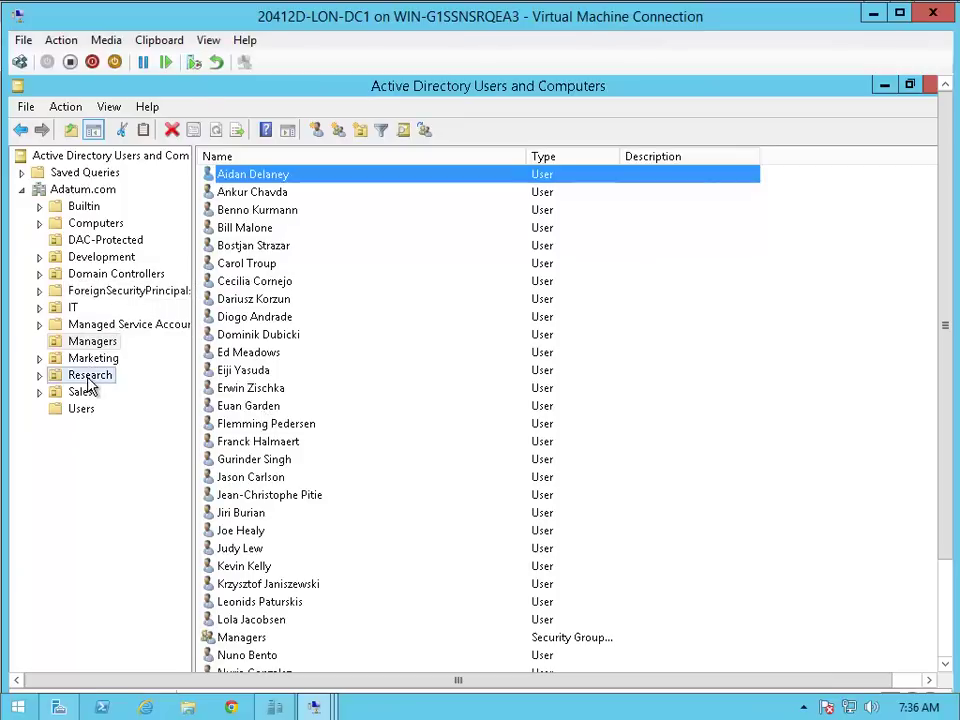
click(268, 182)
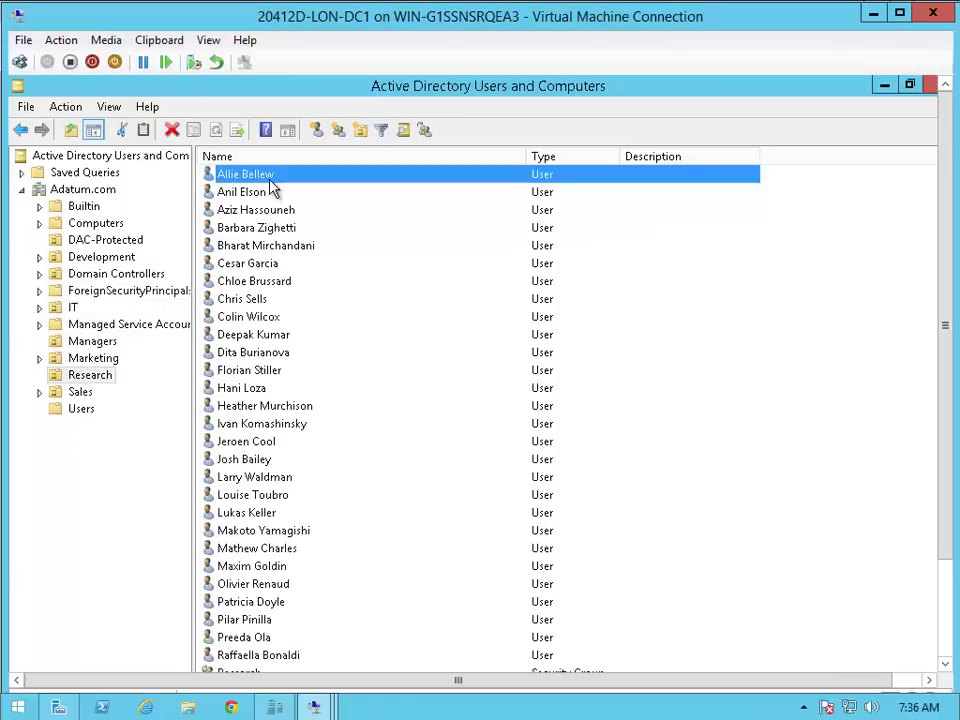
right_click(272, 190)
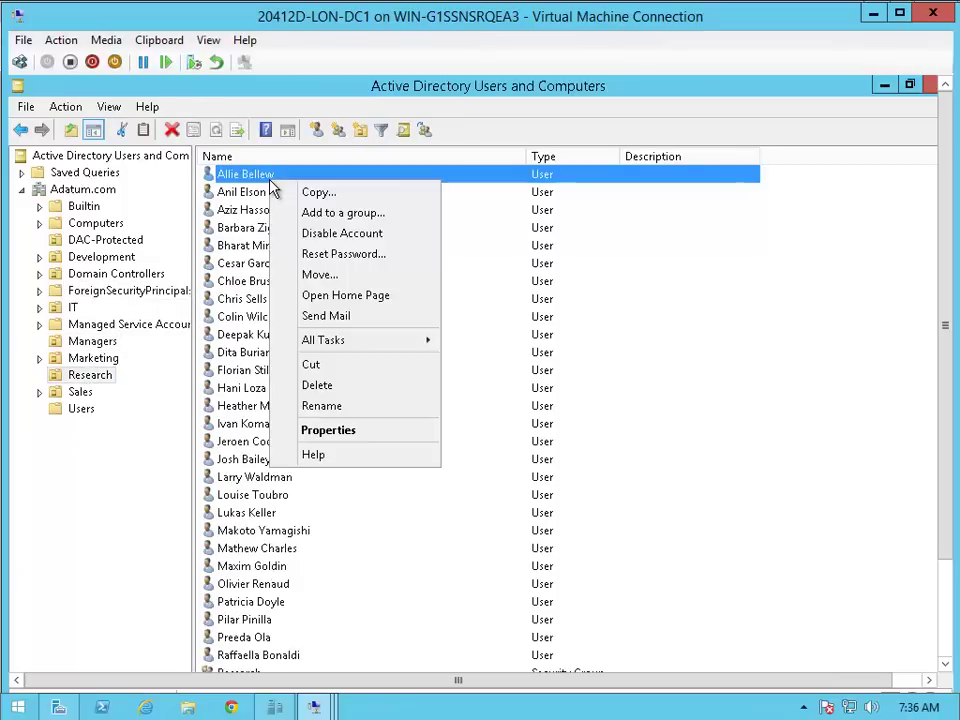
click(334, 431)
click(612, 256)
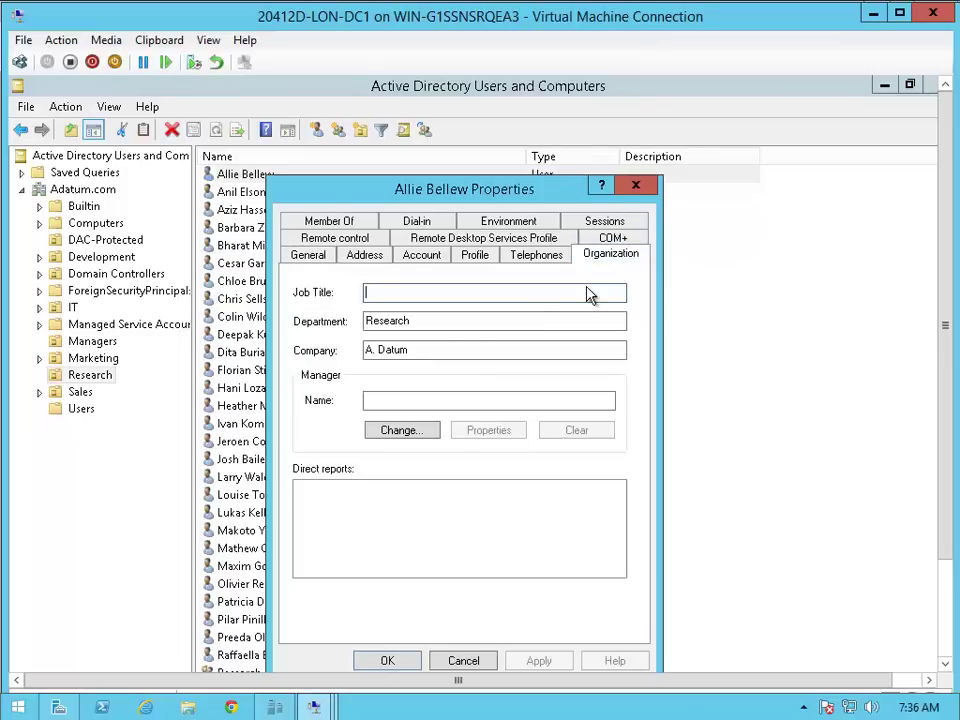
click(454, 662)
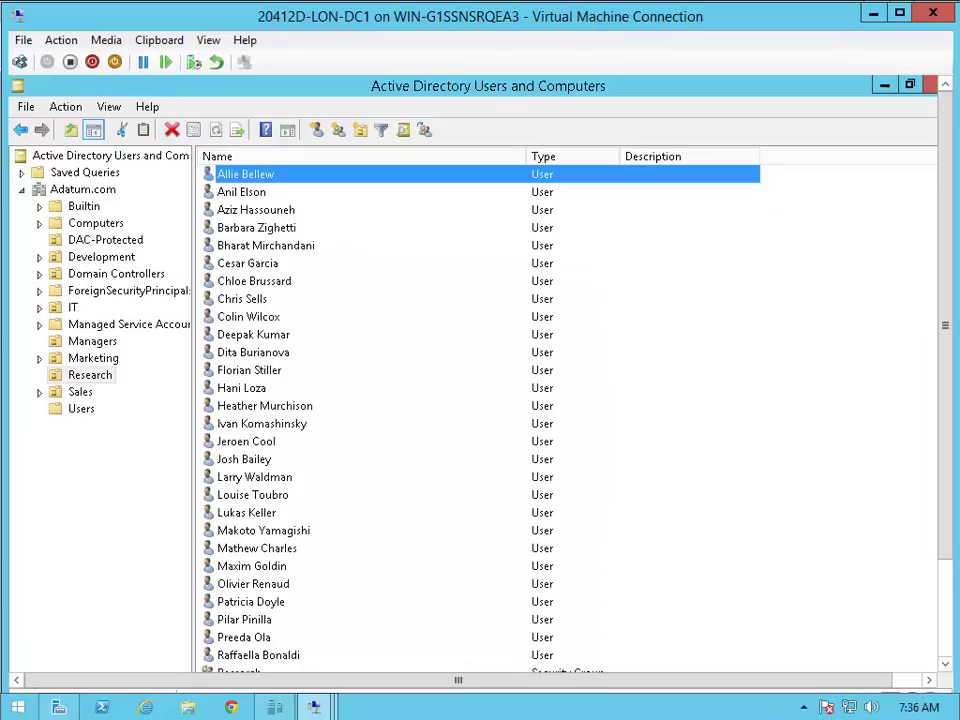
Step: Close Active Directory Users and Computers and open Active Directory Administrative Center from Server Manager
click(931, 85)
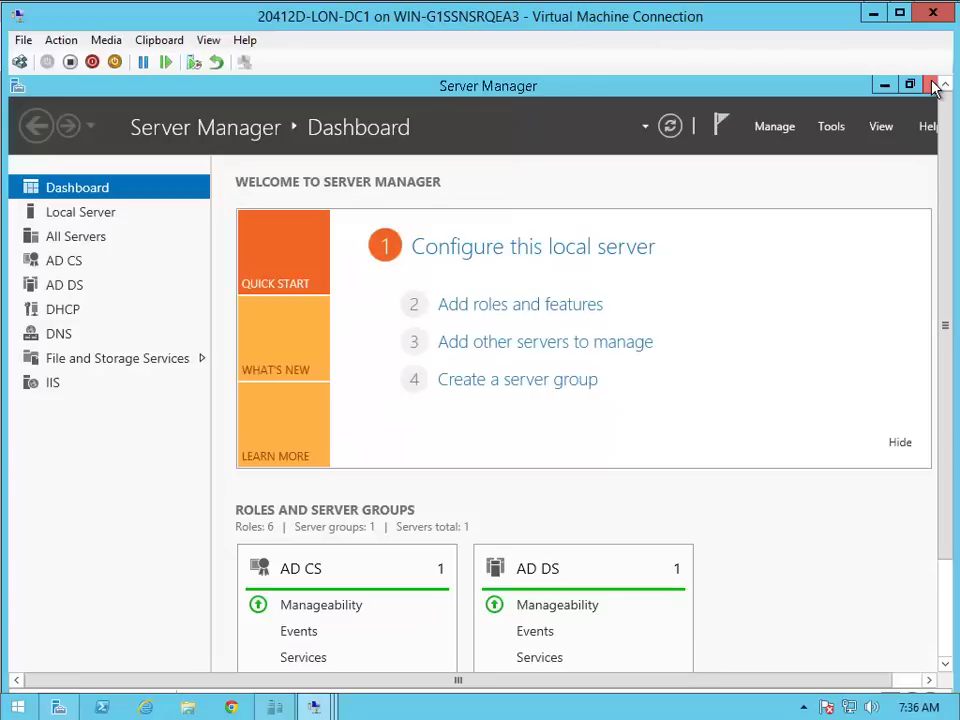
click(826, 130)
click(831, 154)
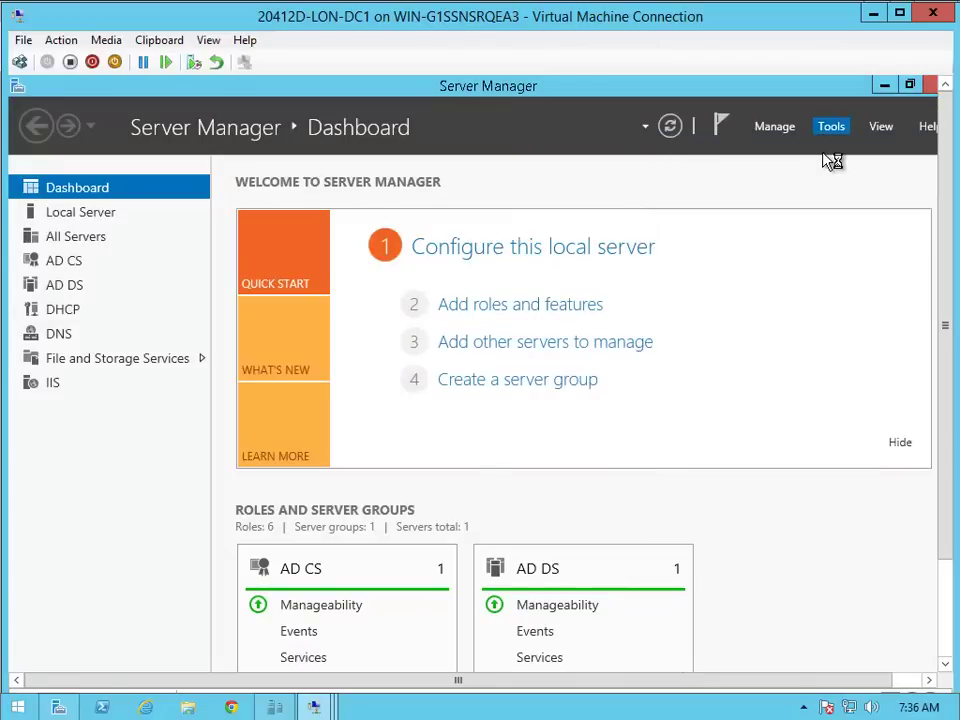
click(789, 182)
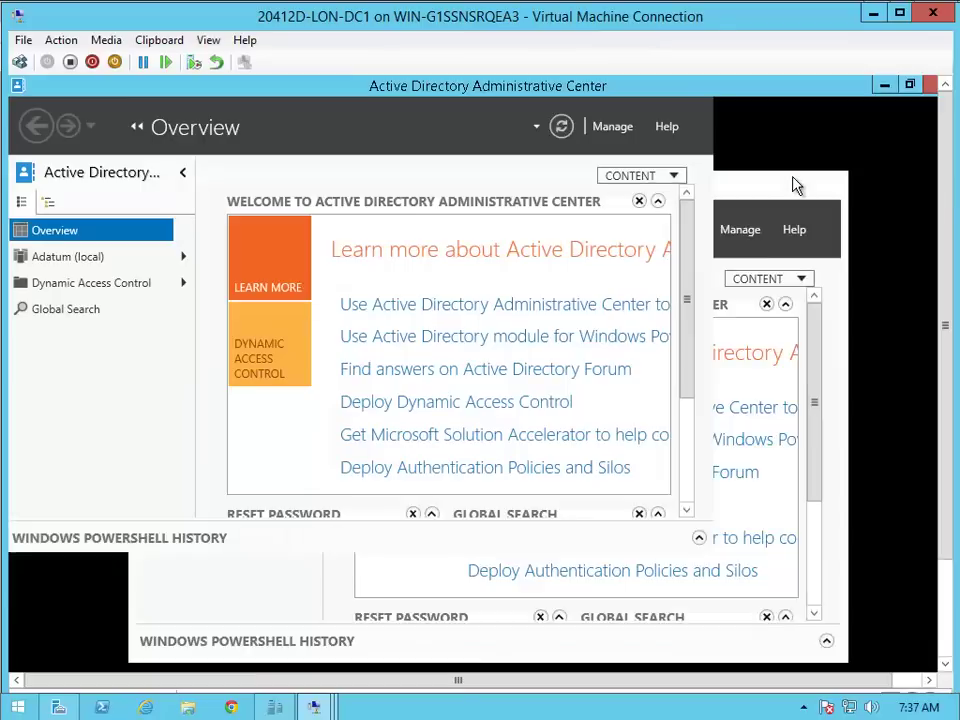
Step: Show the Claim Types container of Dynamic Access Control and switch the navigation to tree view
click(187, 284)
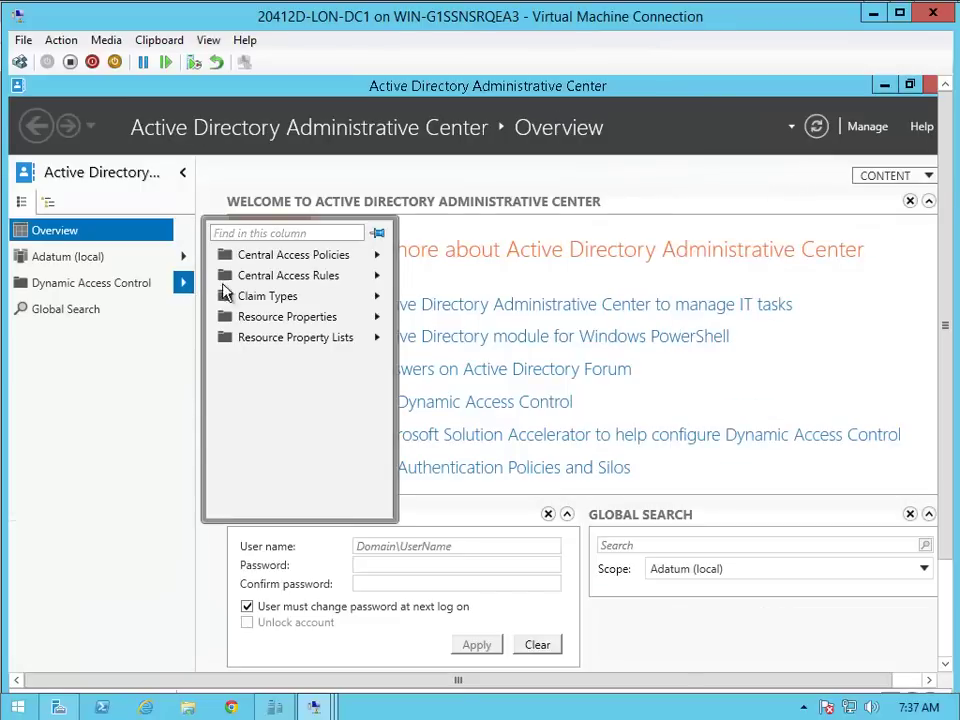
click(375, 298)
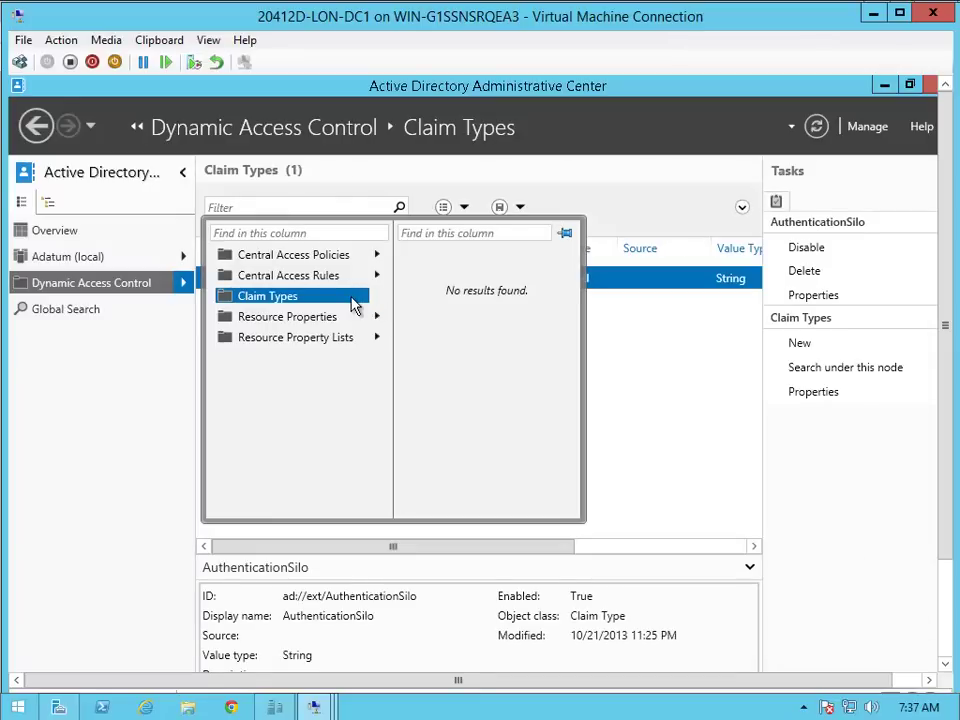
click(48, 203)
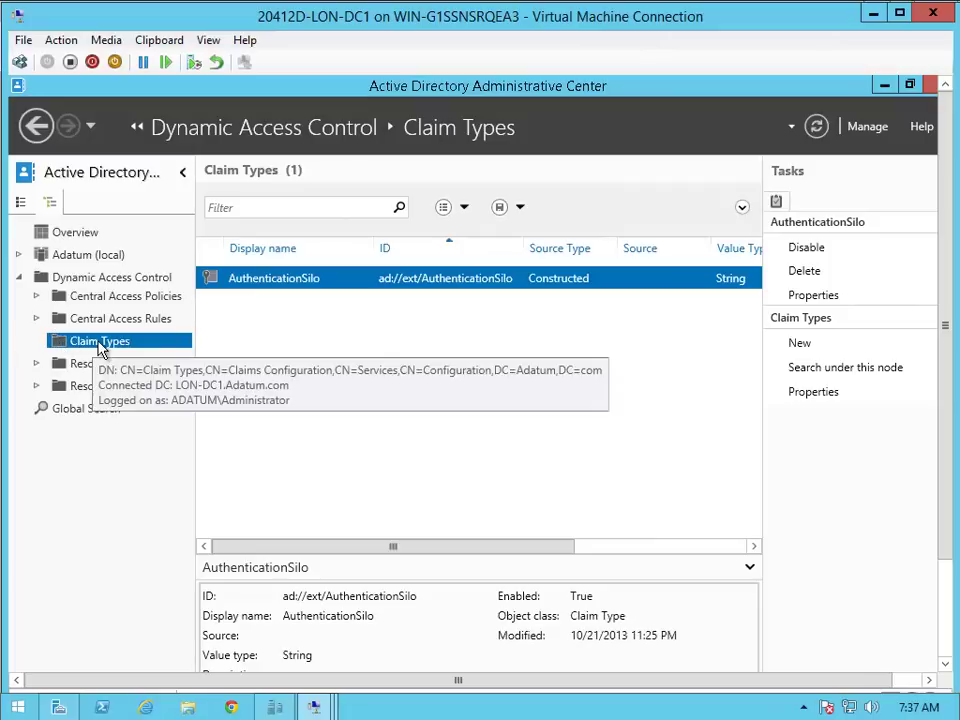
Step: Start a new claim type and base it on the department attribute
right_click(99, 347)
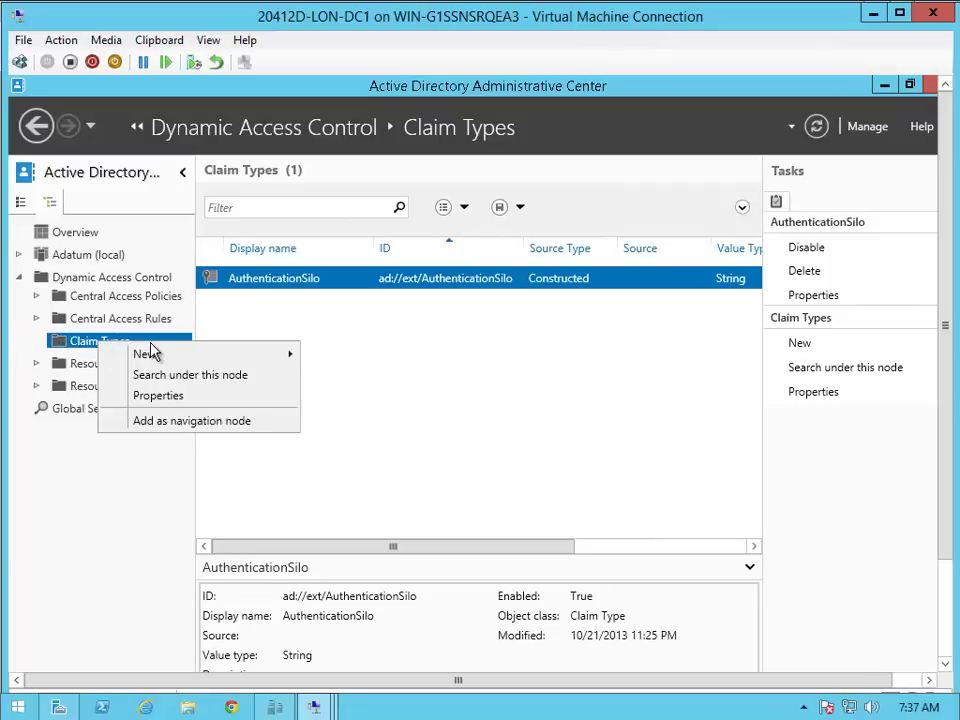
mouse_move(154, 355)
click(366, 356)
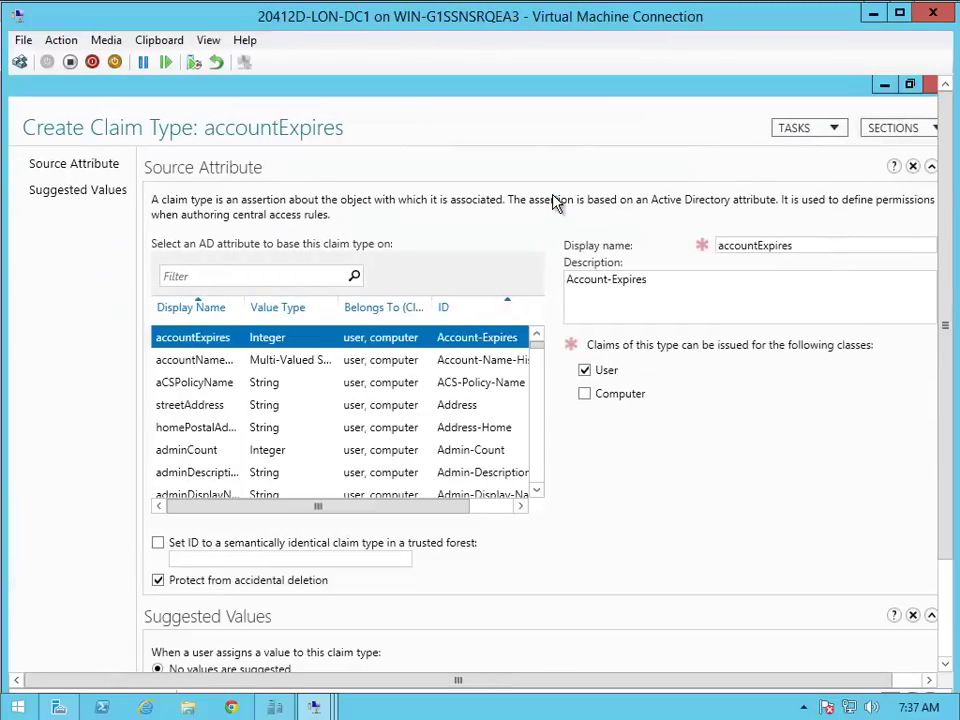
click(408, 384)
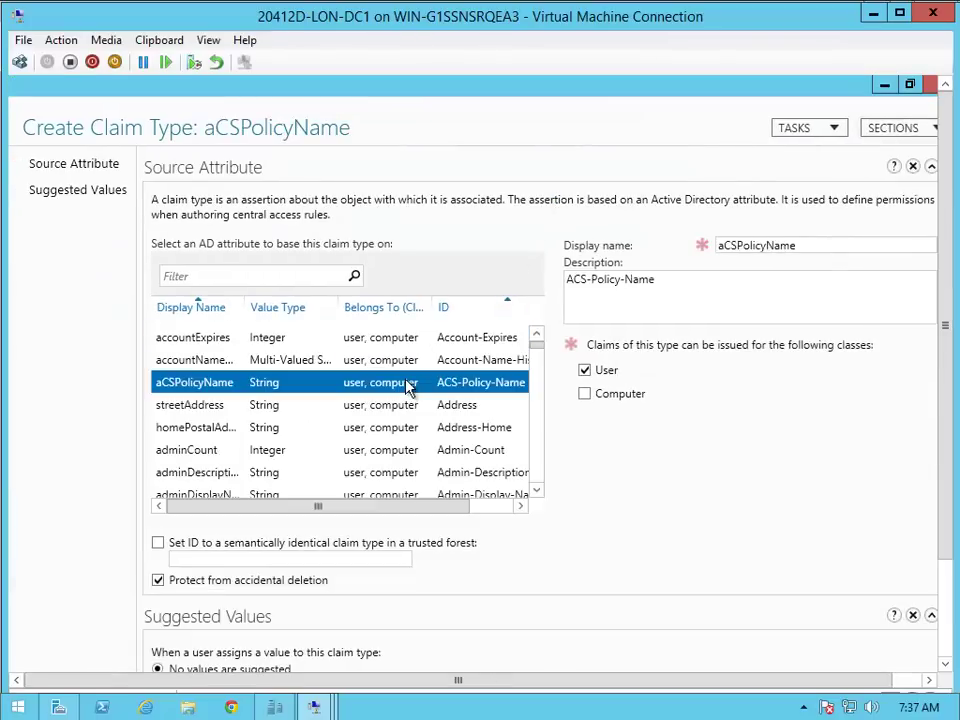
key(d)
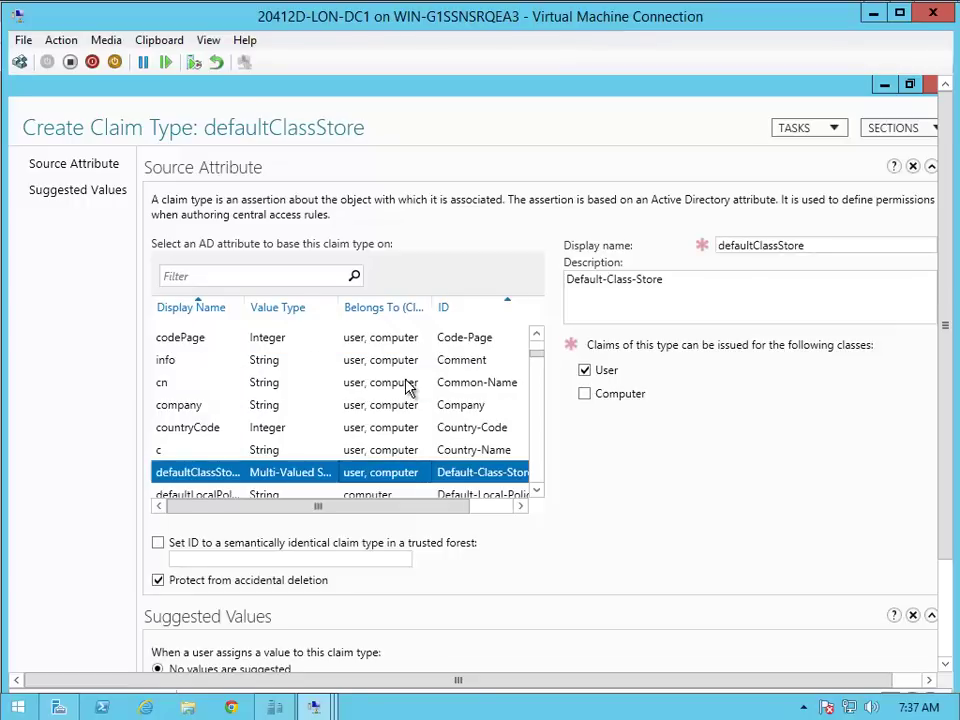
key(Down)
key(Down)
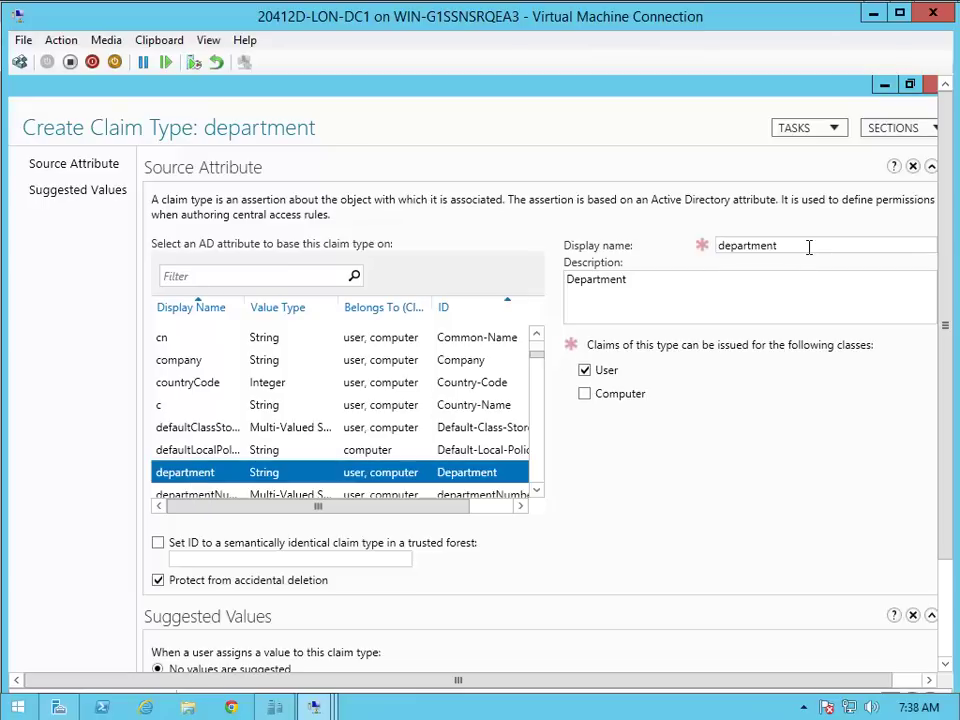
Step: Set the claim type's display name to Company Department and allow it to be issued for the Computer class too
drag(808, 246, 656, 253)
text(Company Department)
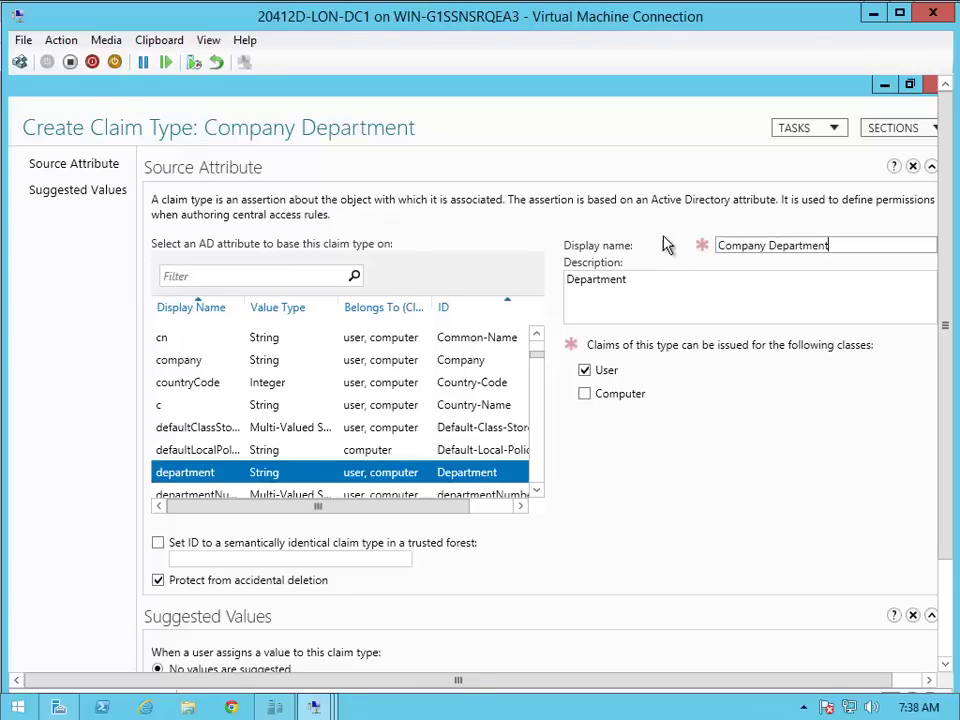
click(586, 395)
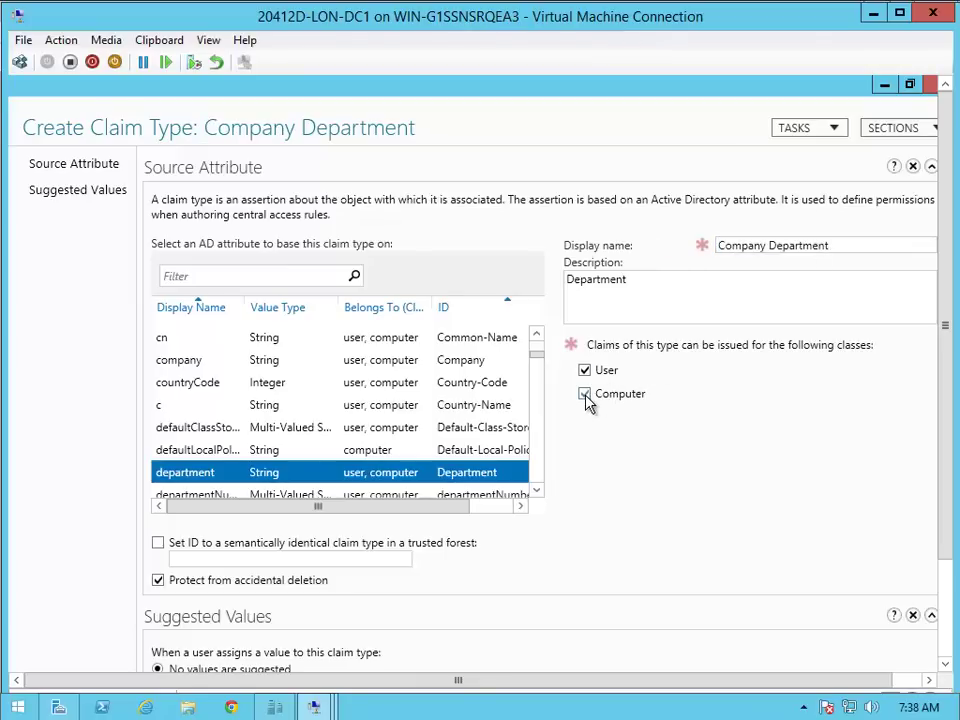
Step: Give the claim type suggested values and add Managers as both value and display name
click(944, 622)
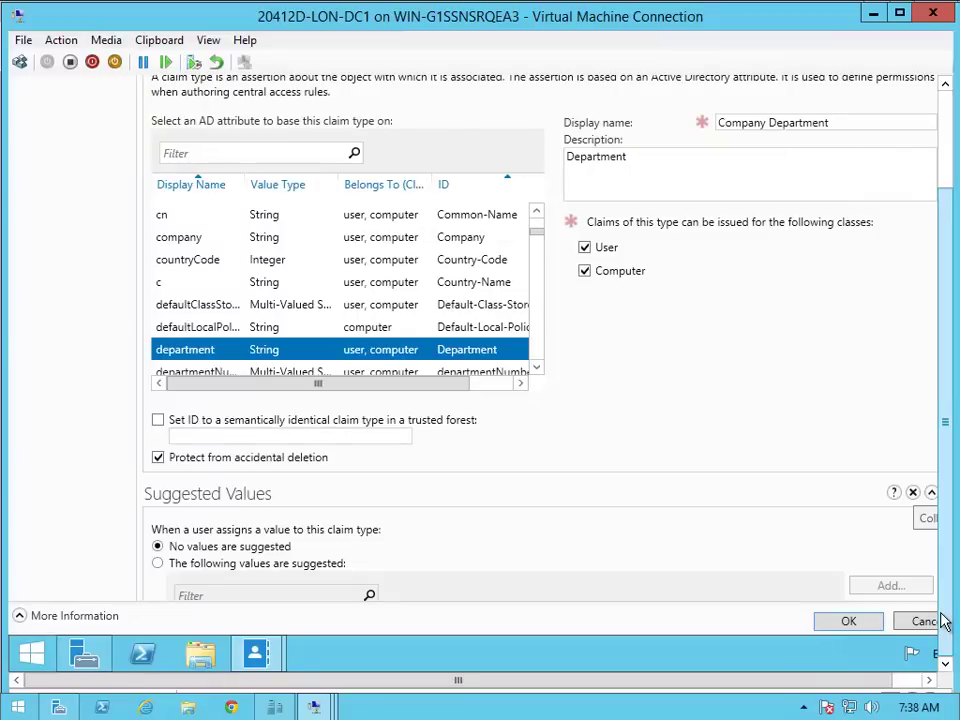
click(897, 682)
click(930, 559)
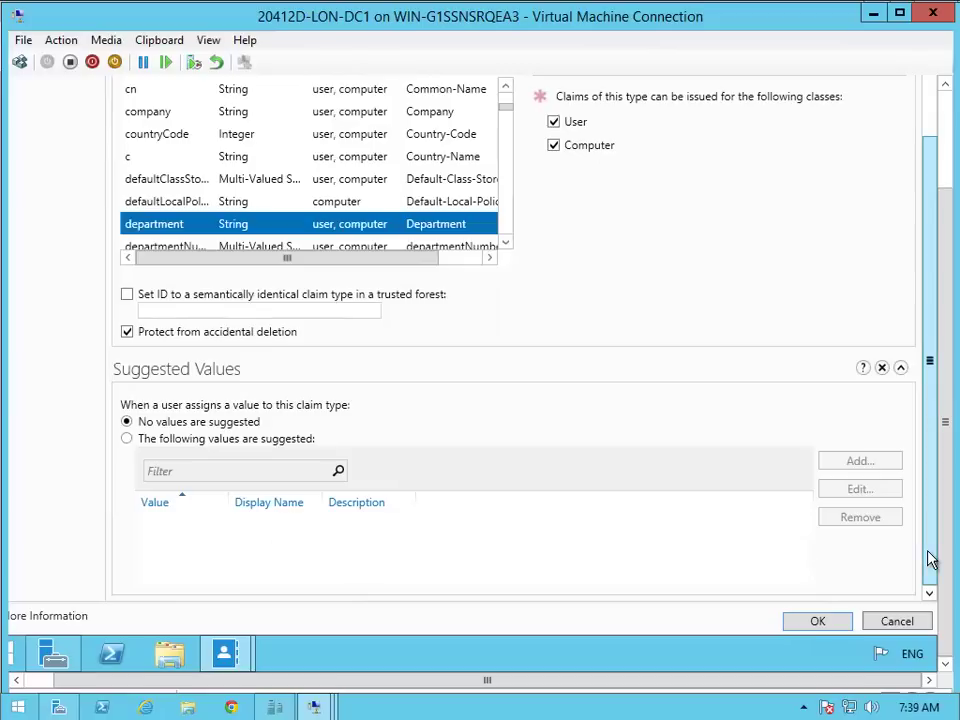
click(250, 441)
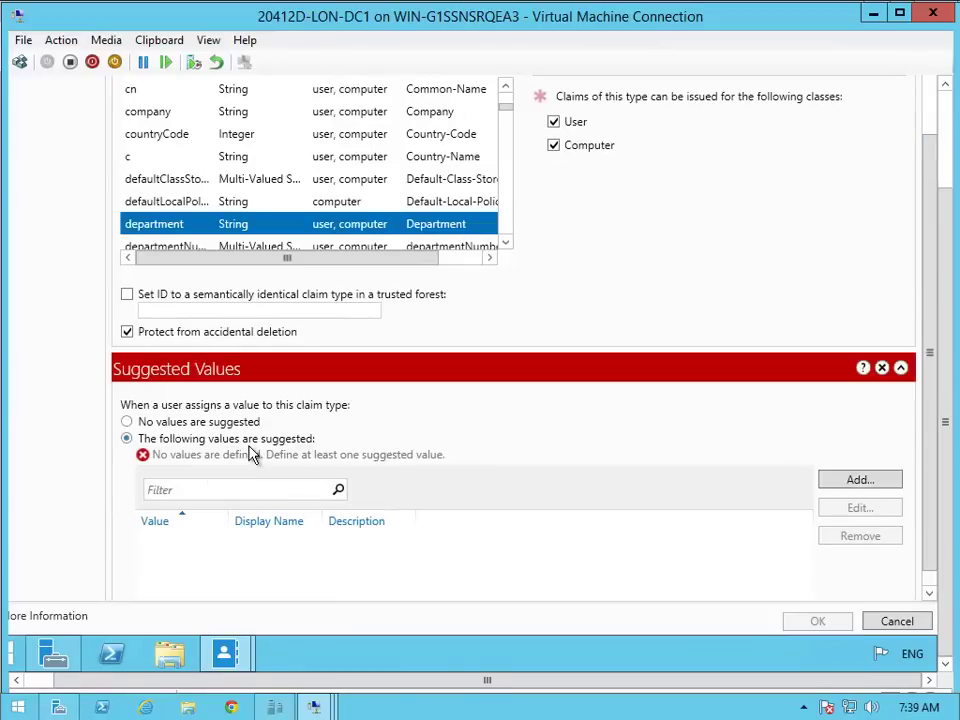
click(862, 482)
text(Managers)
key(Tab)
text(Managers)
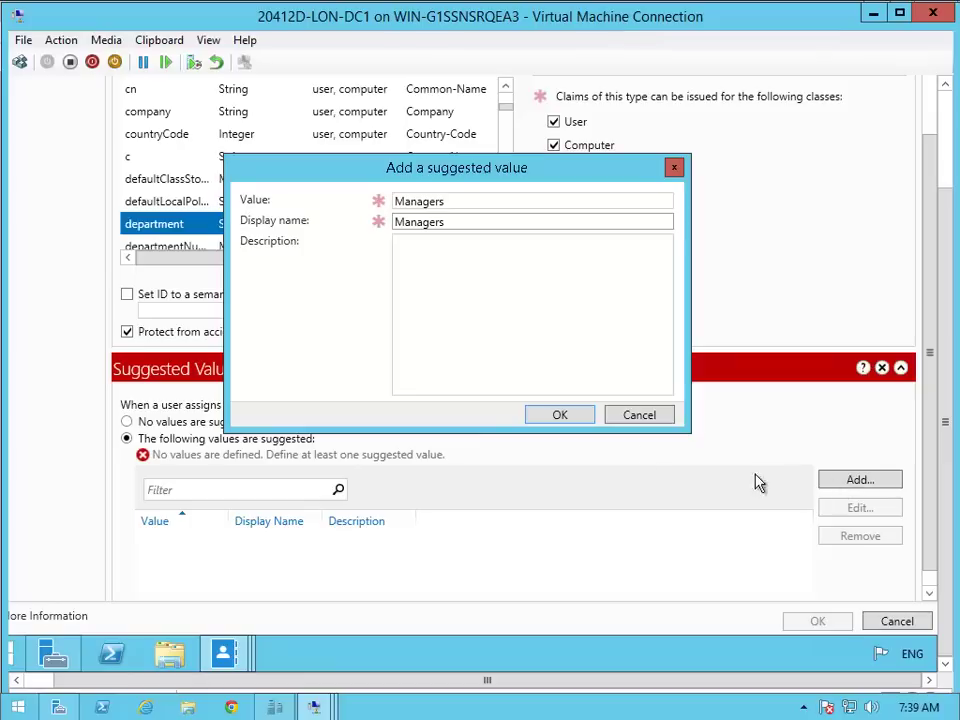
click(538, 414)
Step: Add Research as a second suggested value with the same display name and save the Company Department claim type
click(836, 466)
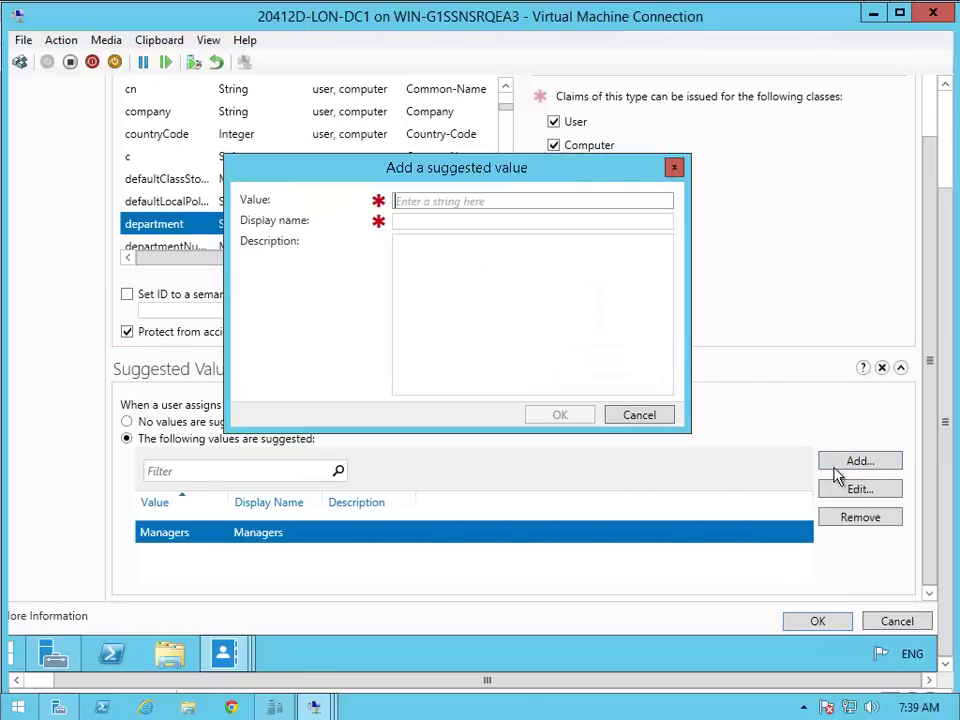
text(Research)
key(Tab)
text(Research)
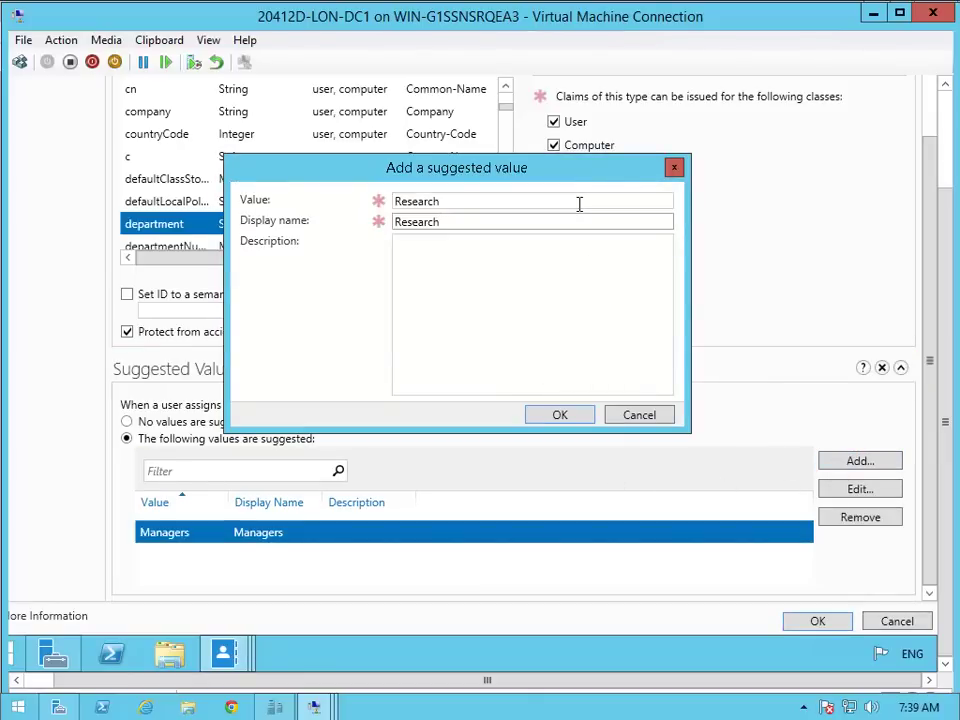
click(546, 418)
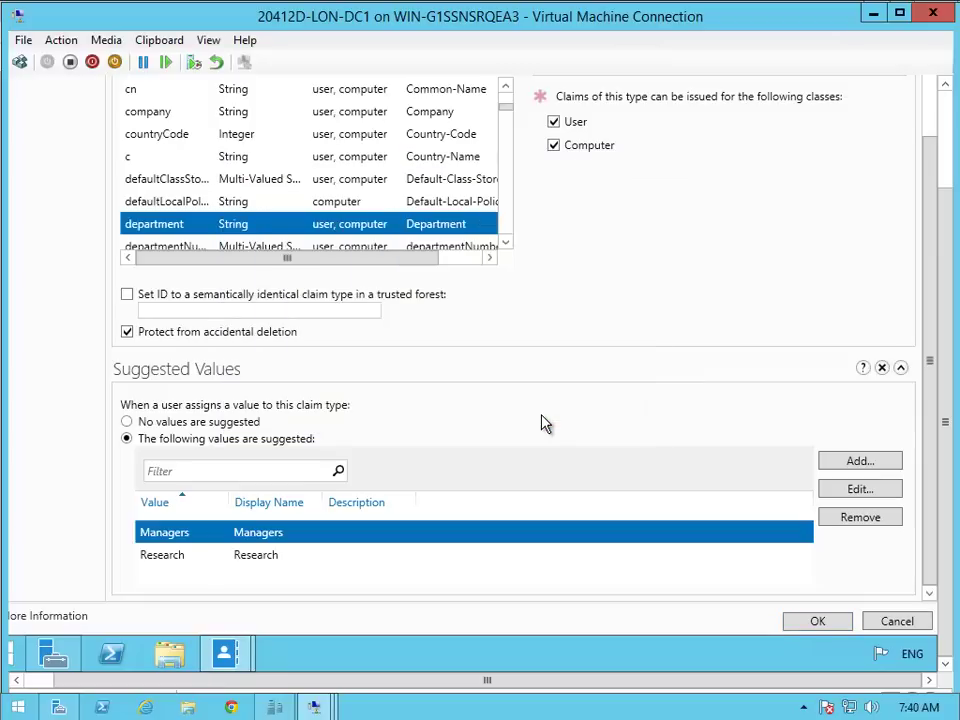
click(285, 558)
click(816, 621)
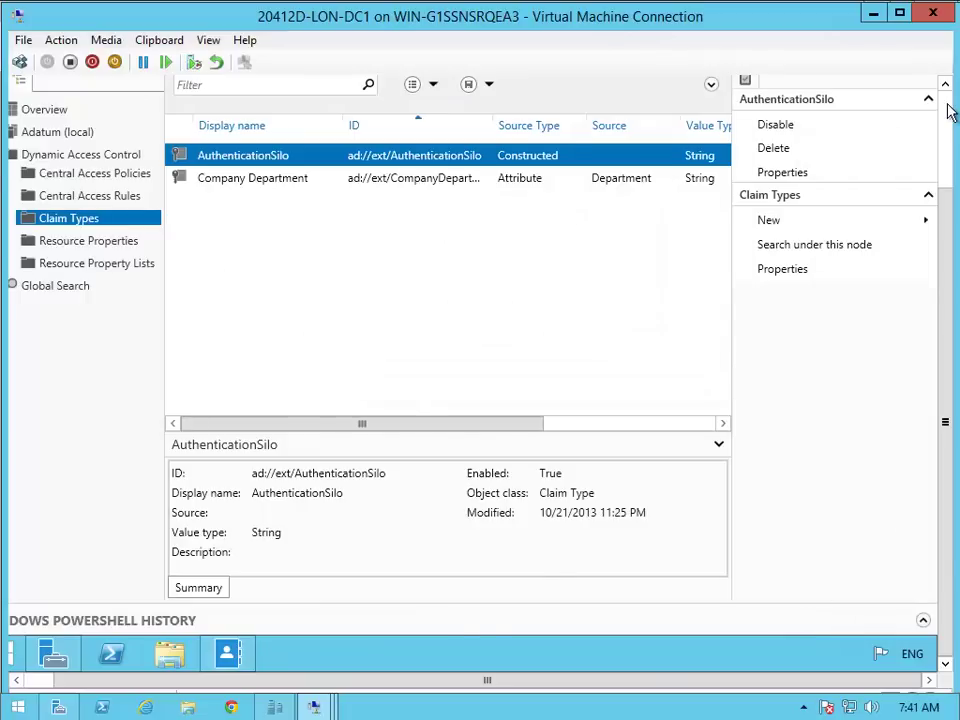
Step: Start another new claim type and base it on the description attribute
click(948, 107)
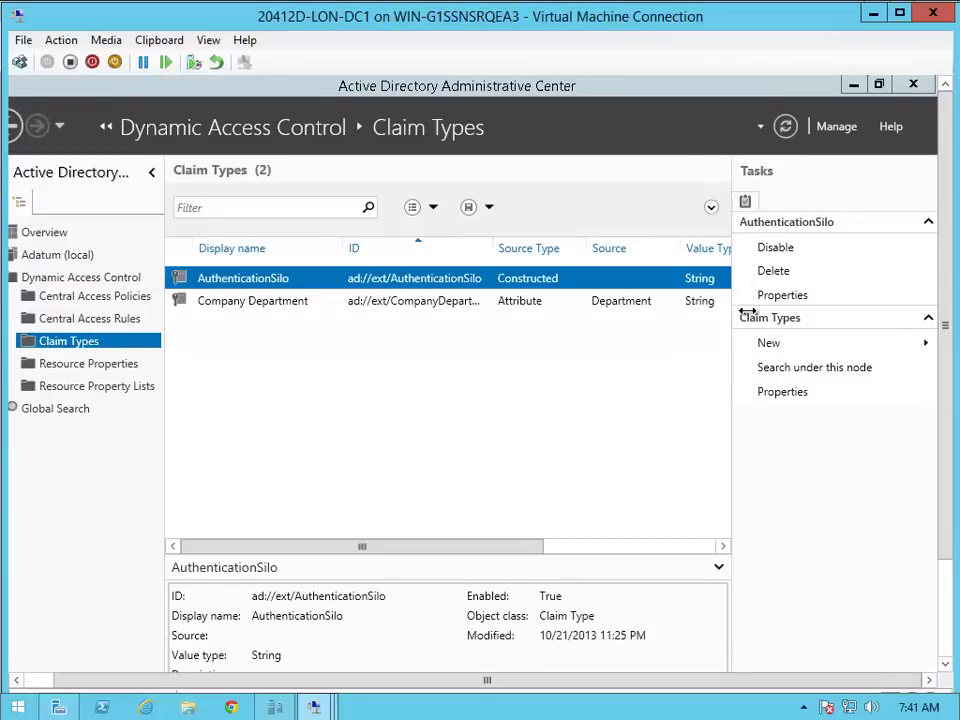
click(762, 352)
click(658, 356)
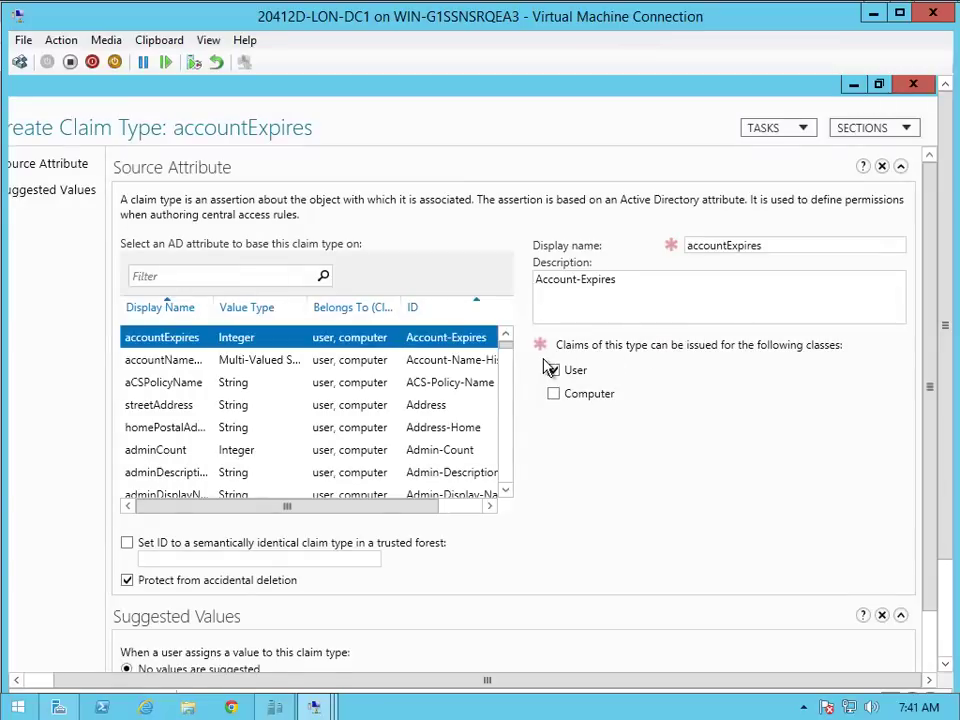
click(367, 366)
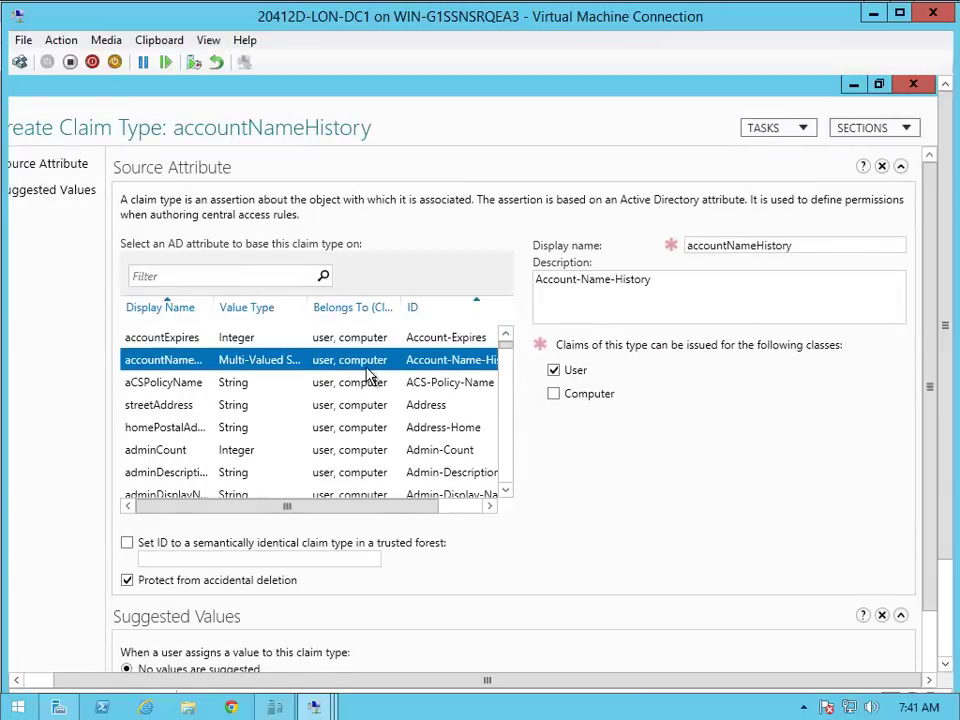
key(d)
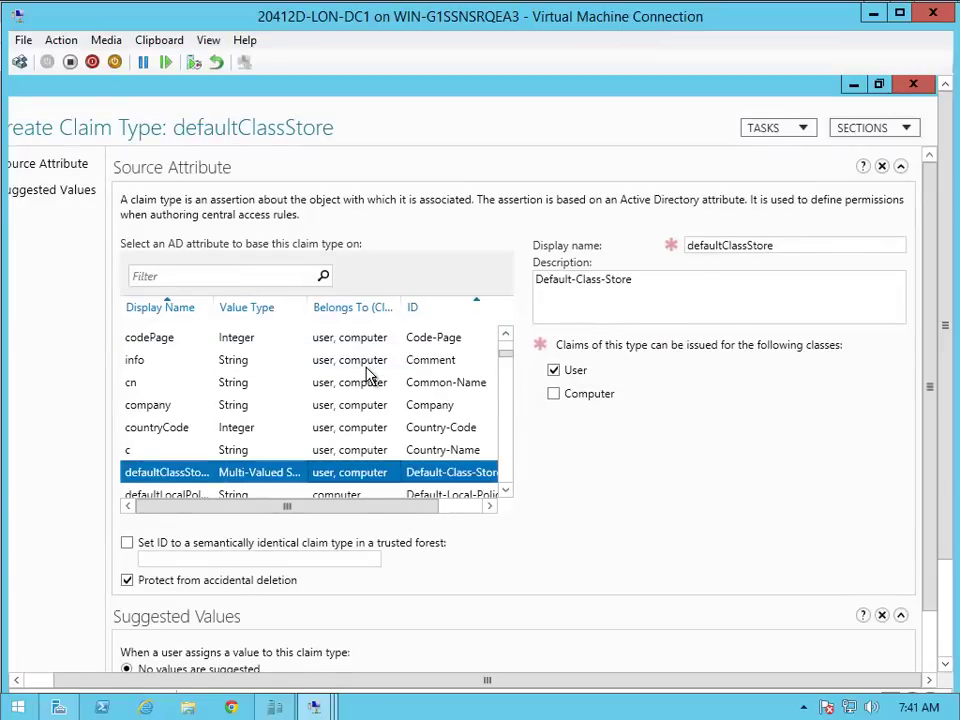
key(e)
key(s)
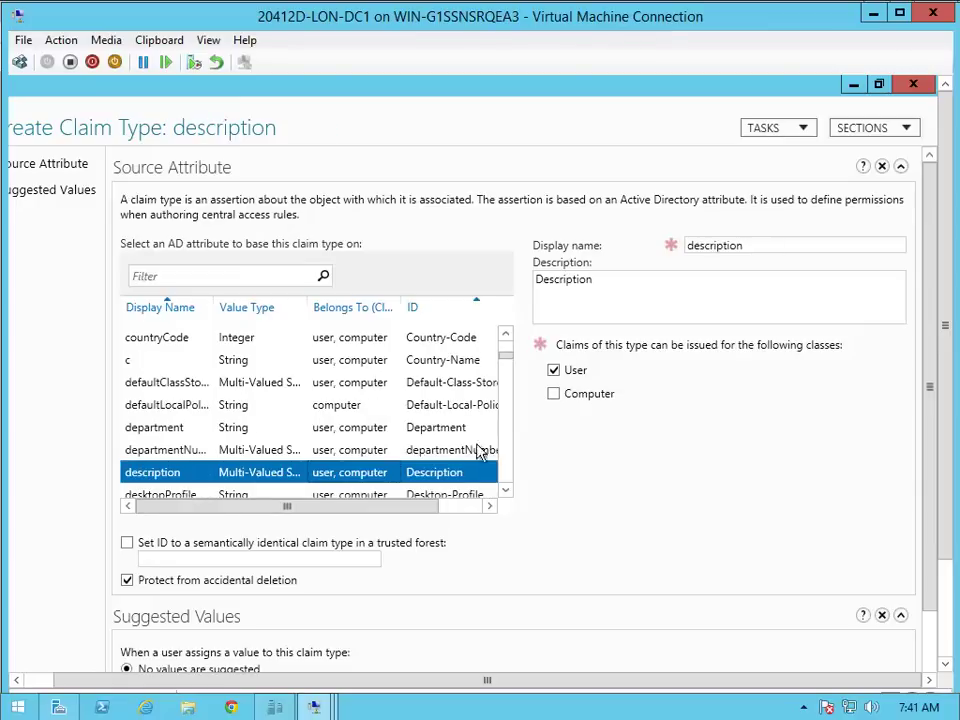
Step: Allow the description claim type to be issued only for the Computer class, not User, and create it
click(556, 370)
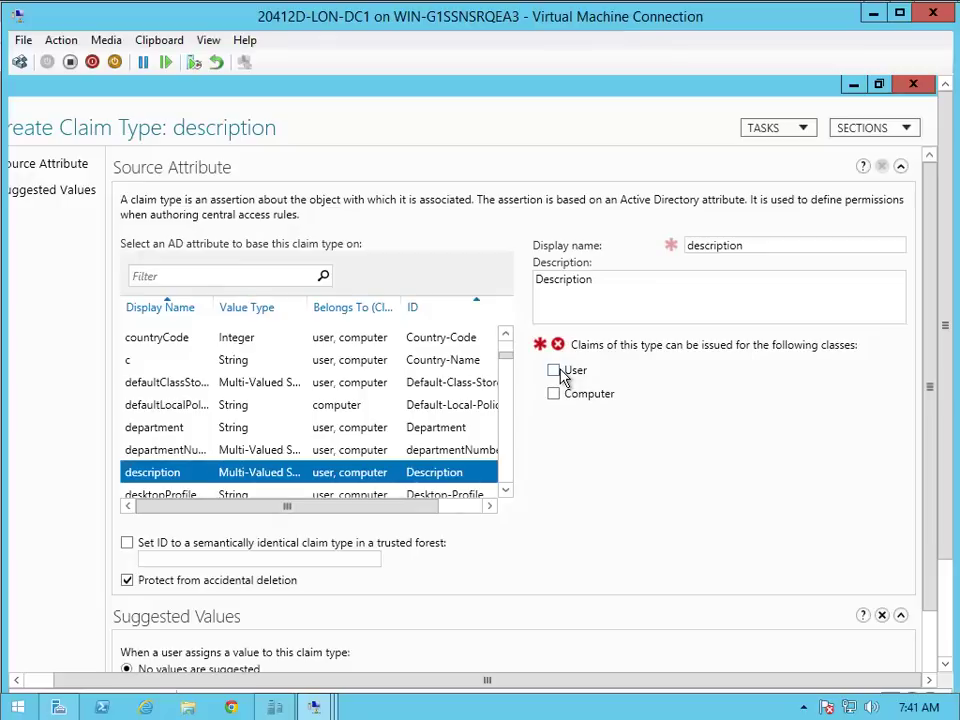
click(556, 395)
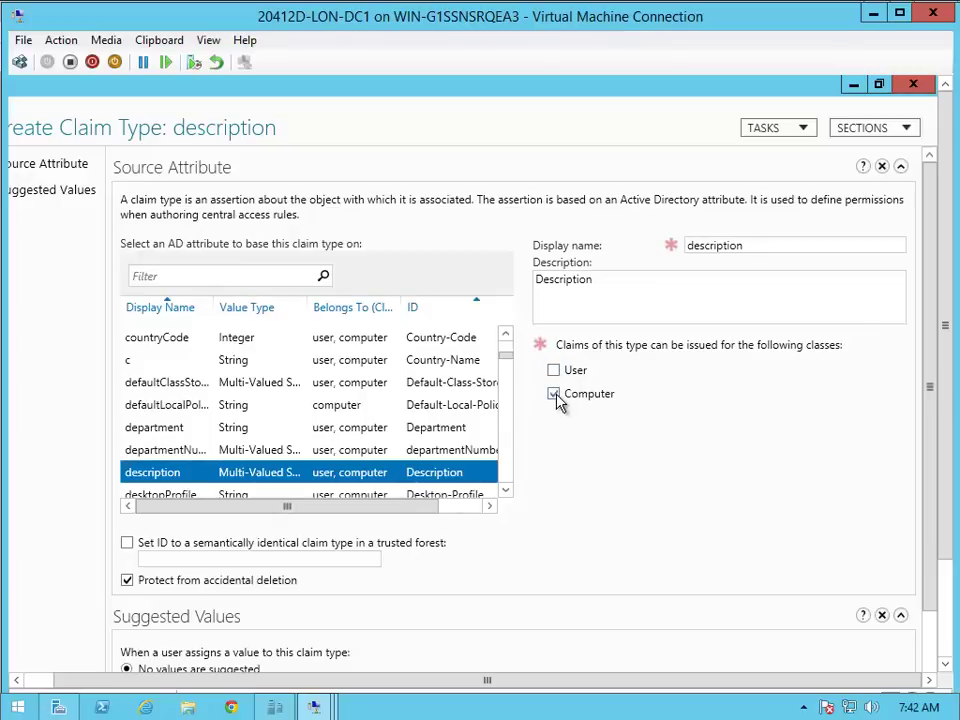
click(945, 597)
click(822, 630)
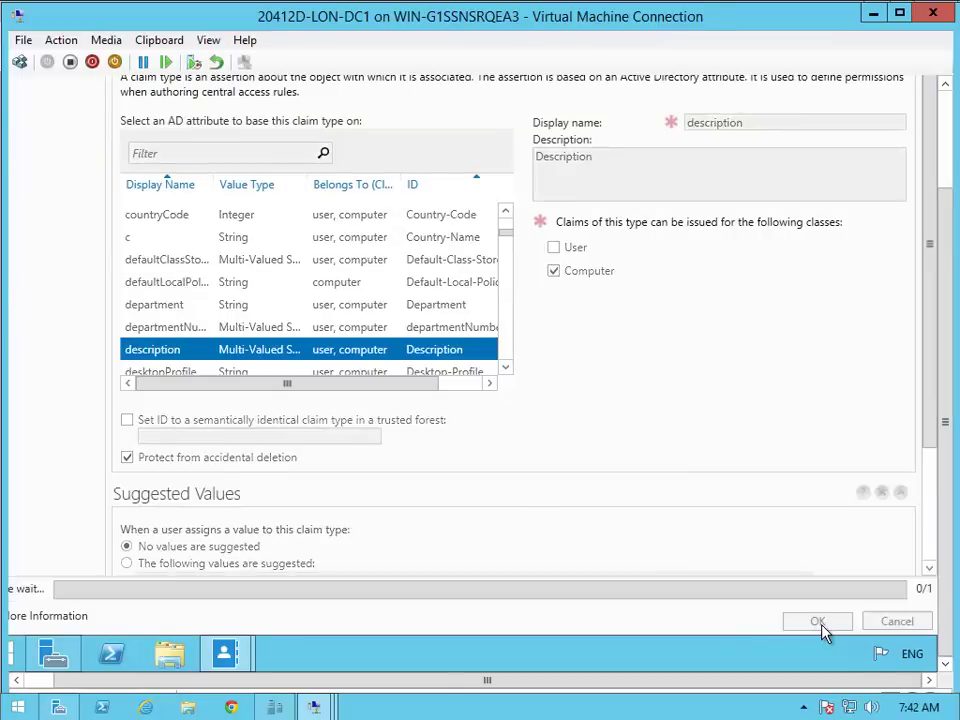
click(949, 123)
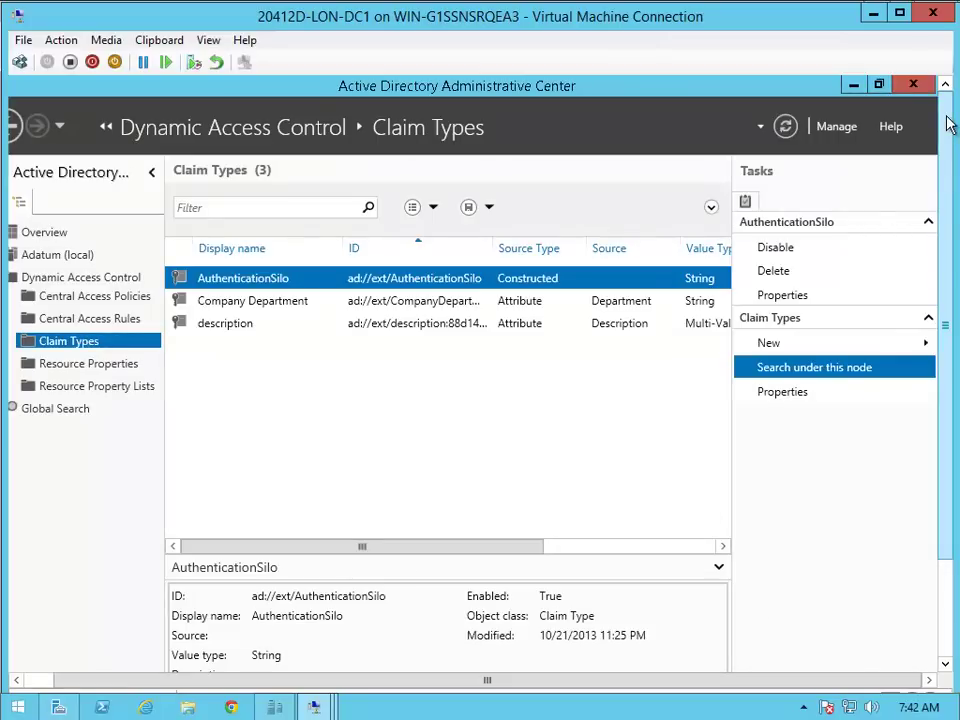
Step: Show the Resource Properties container of Dynamic Access Control and enable the Department and Confidentiality properties
key(Down)
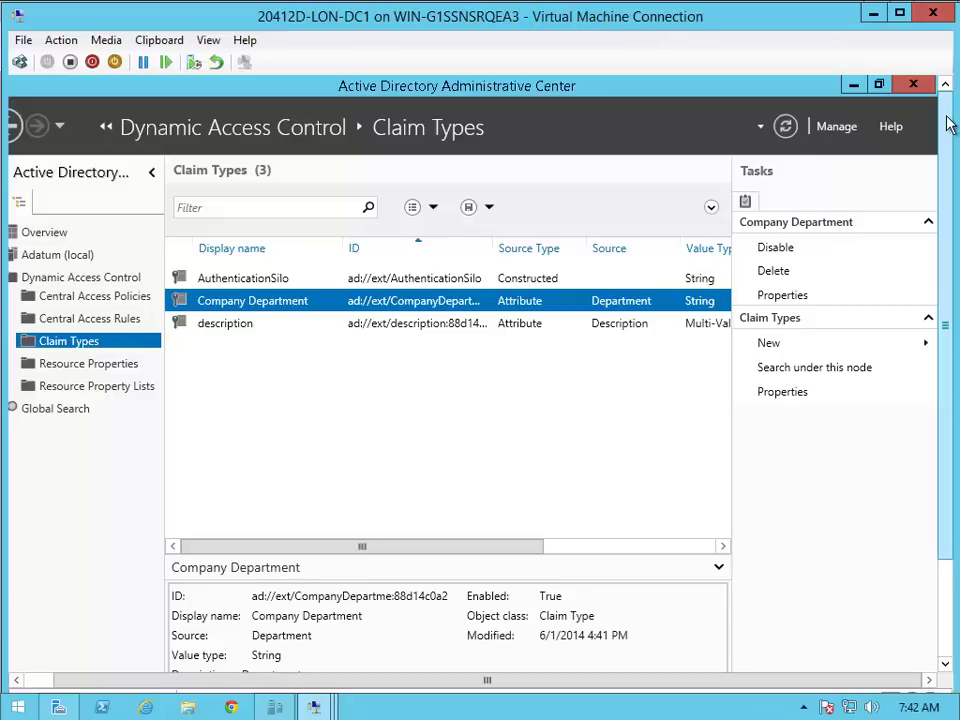
key(Down)
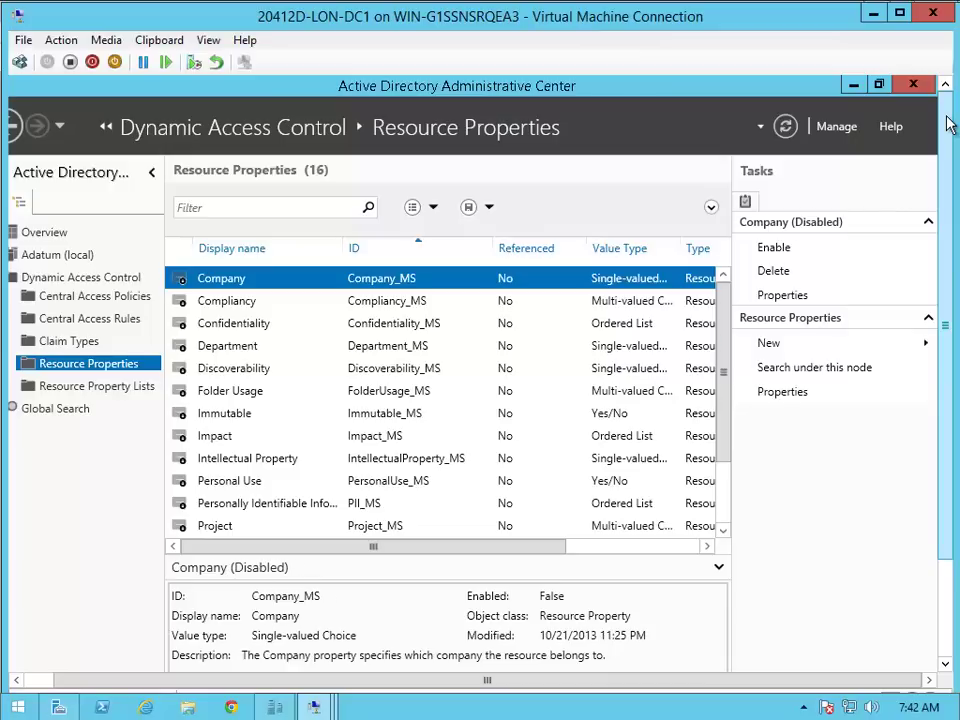
key(Down)
key(Down)
key(Down)
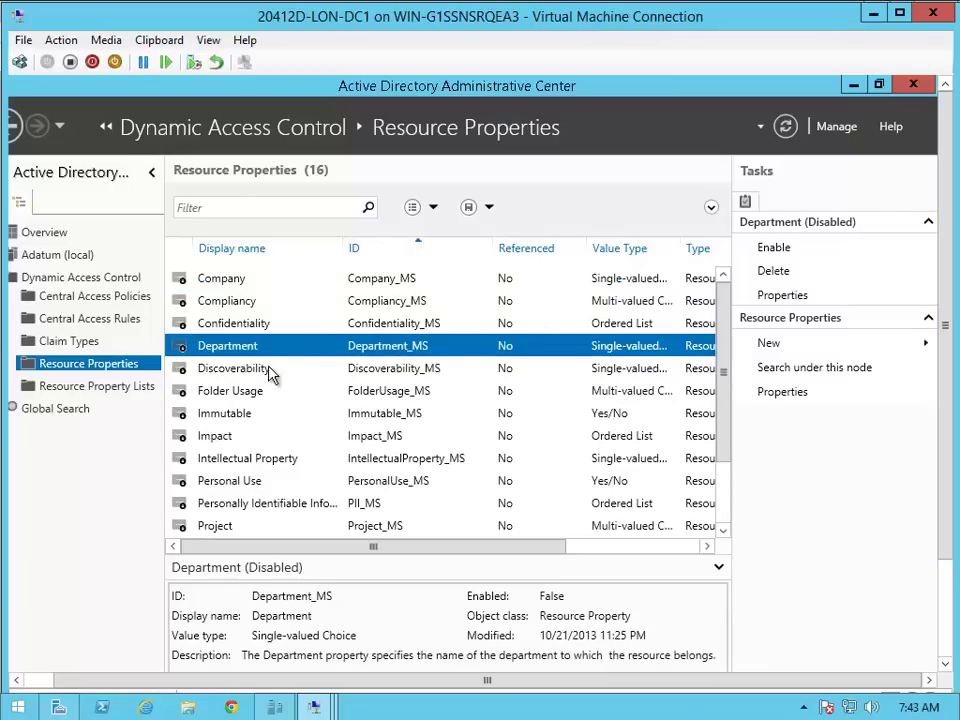
right_click(231, 355)
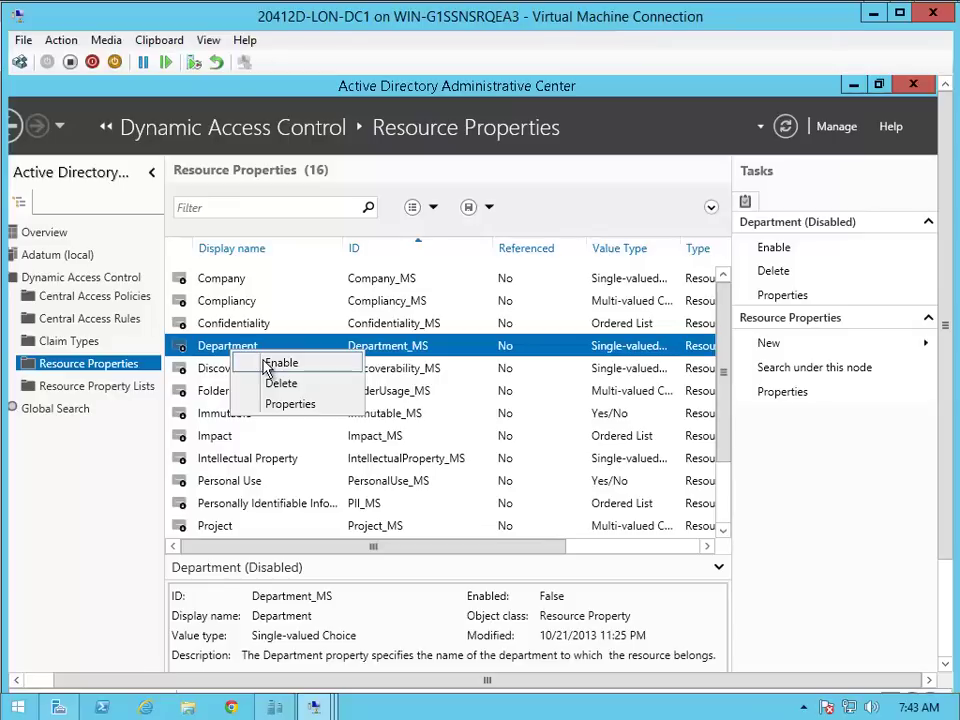
click(266, 364)
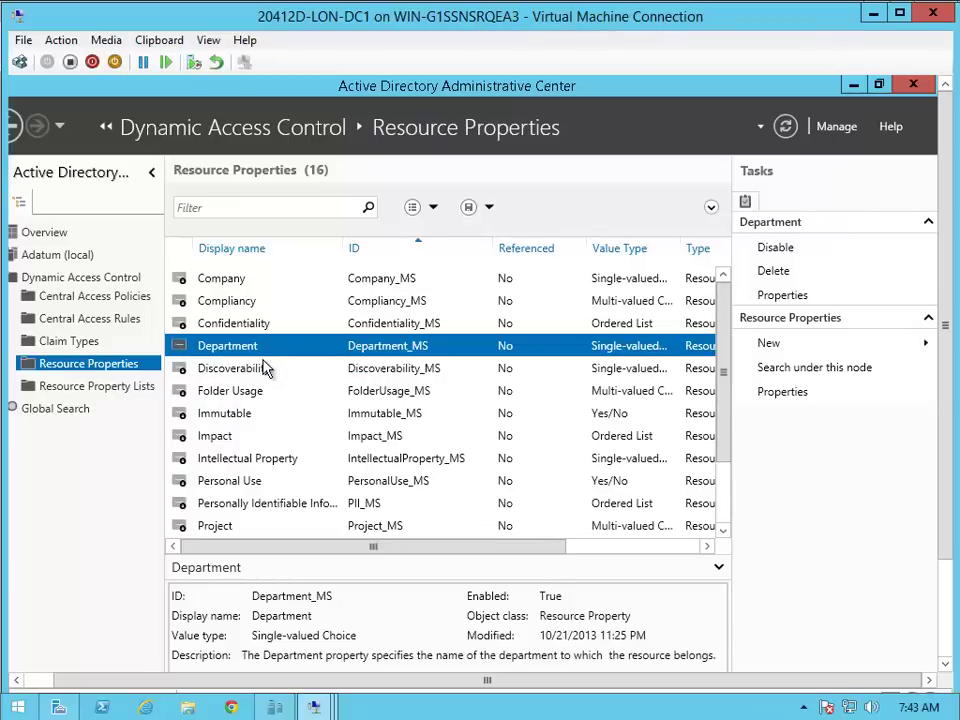
right_click(268, 322)
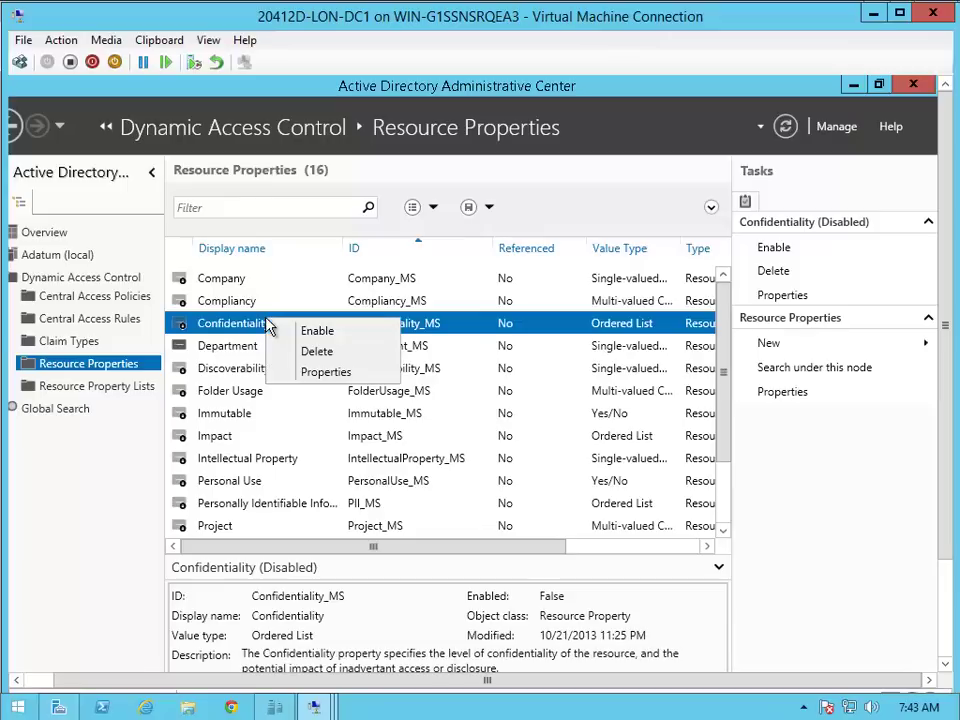
click(292, 330)
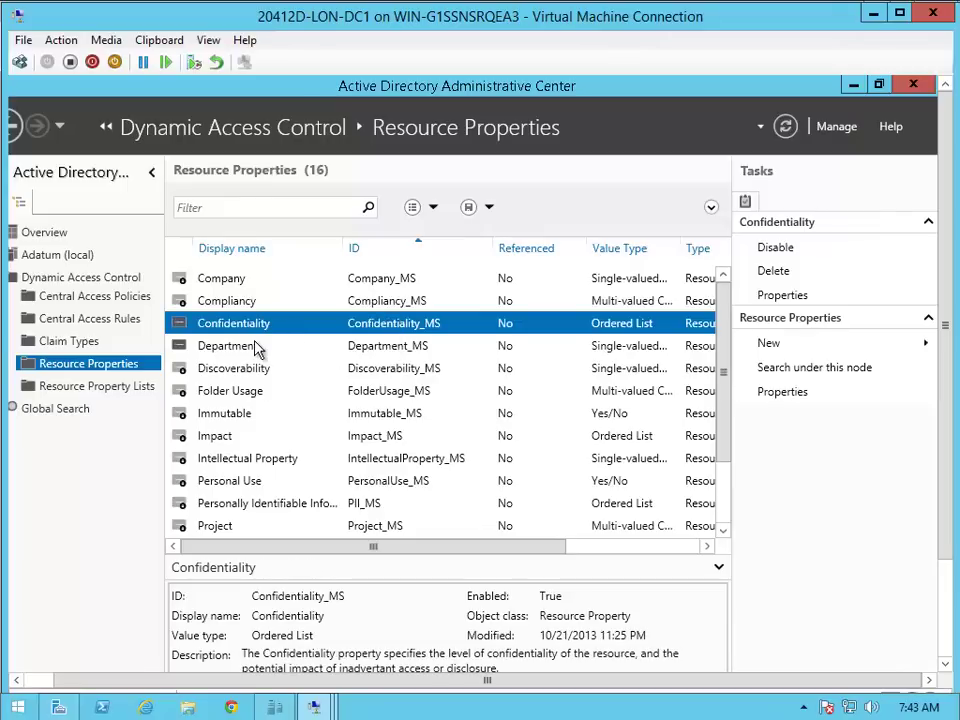
Step: Open the properties of the Department resource property
click(256, 346)
click(265, 328)
double_click(244, 352)
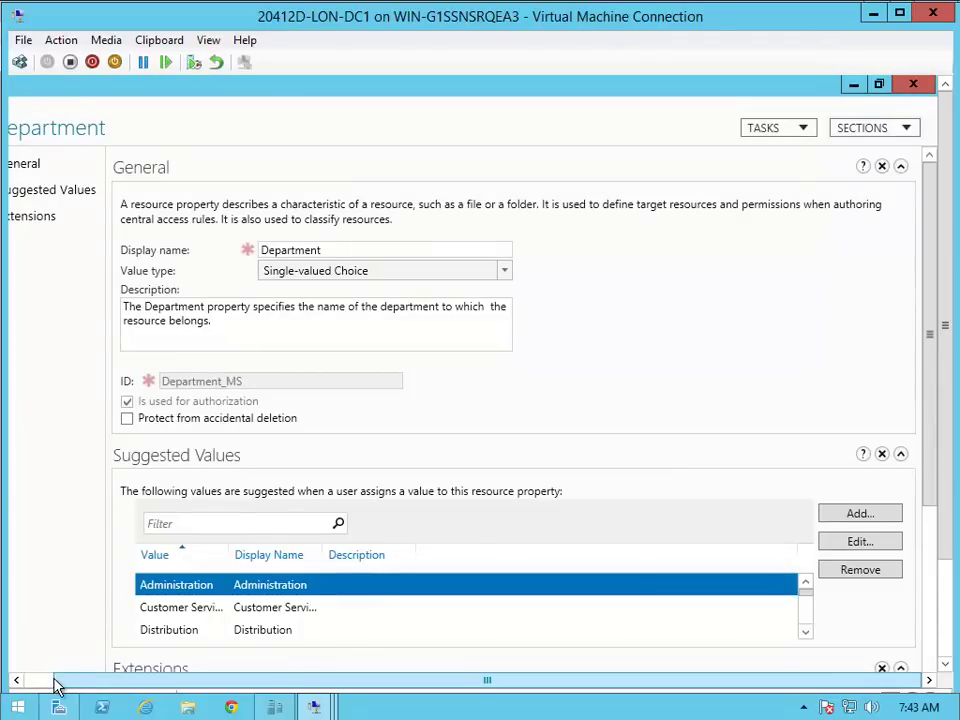
click(48, 685)
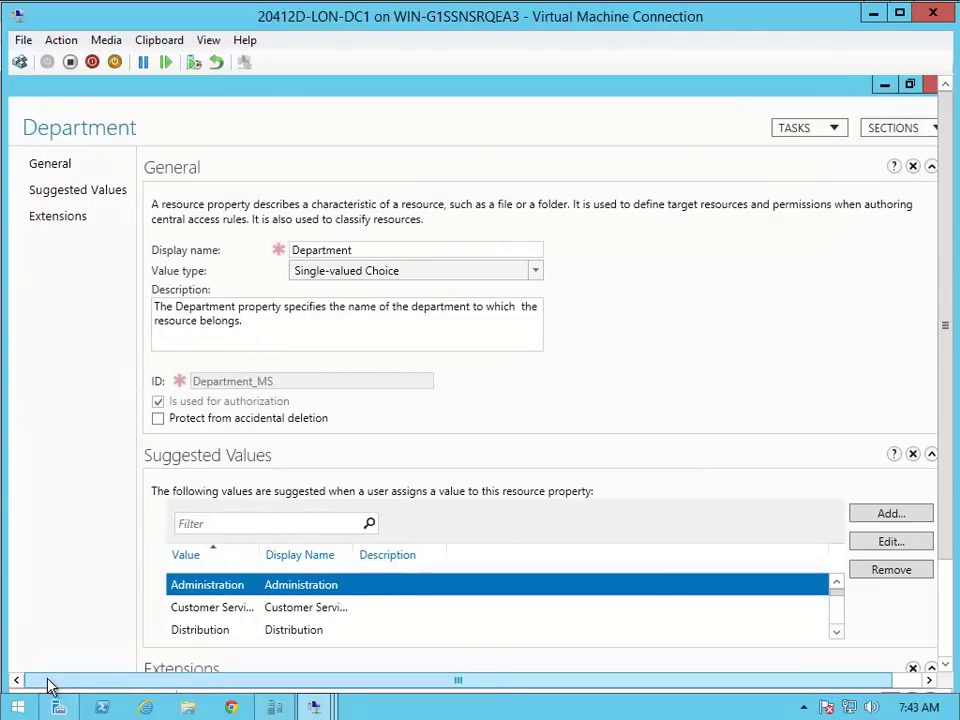